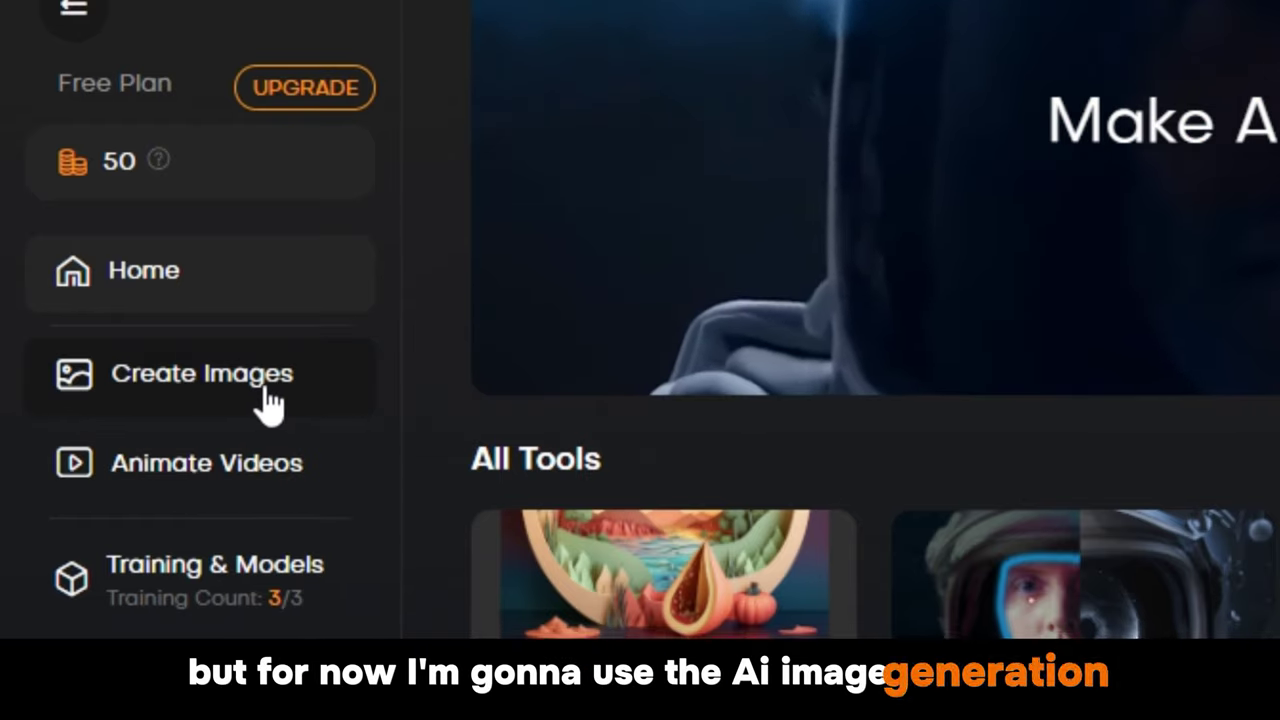
- On the Create Images page, pick the Pixar style model from Featured Models
left_click(272, 398)
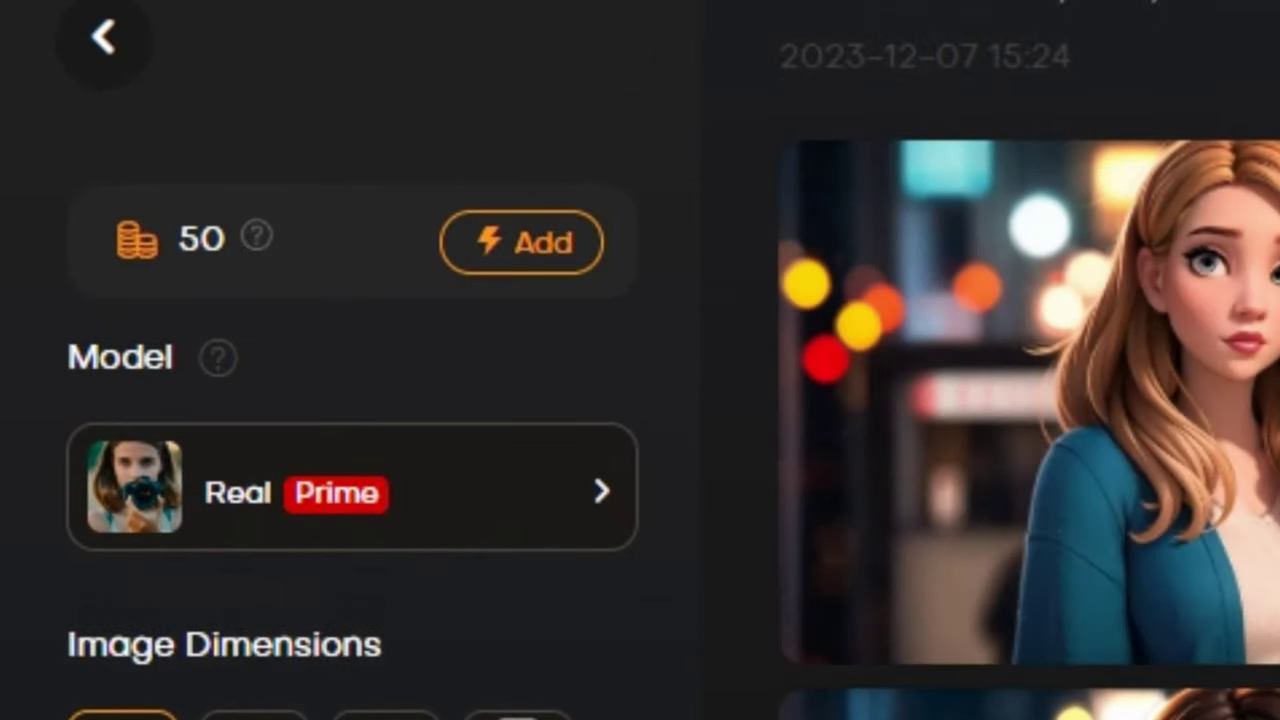
left_click(497, 482)
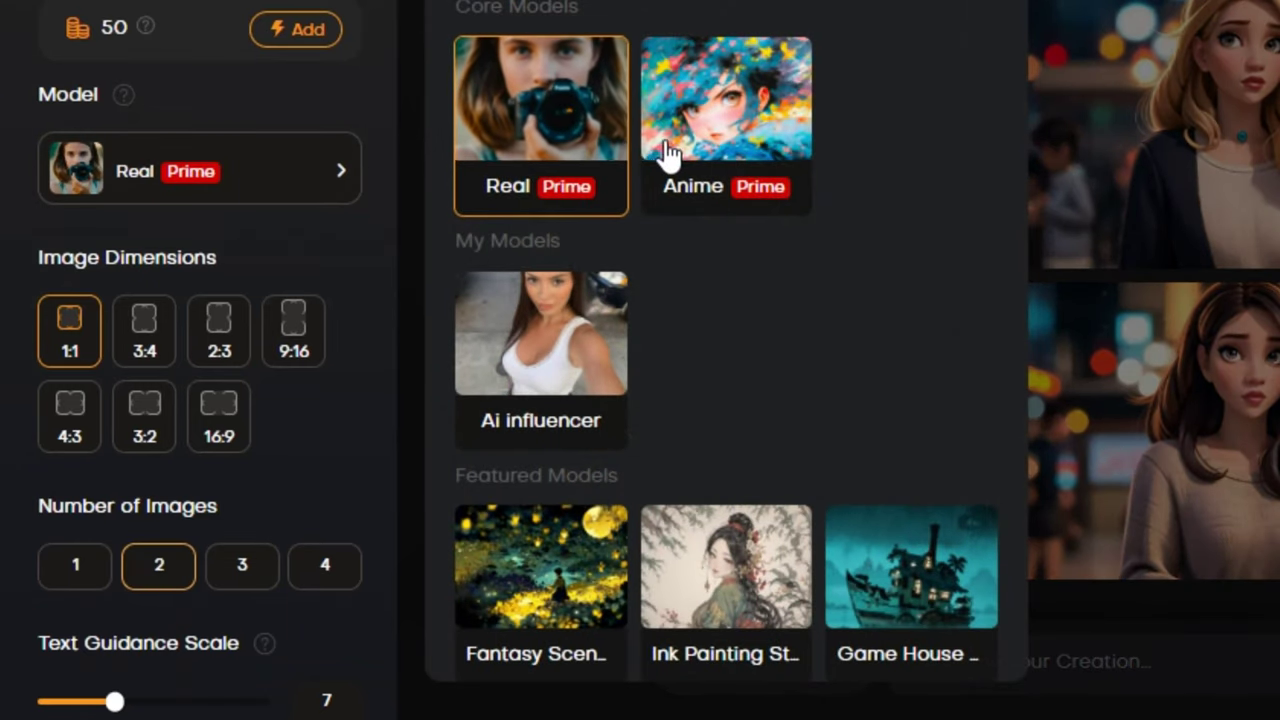
scroll(640, 291, "down", 2)
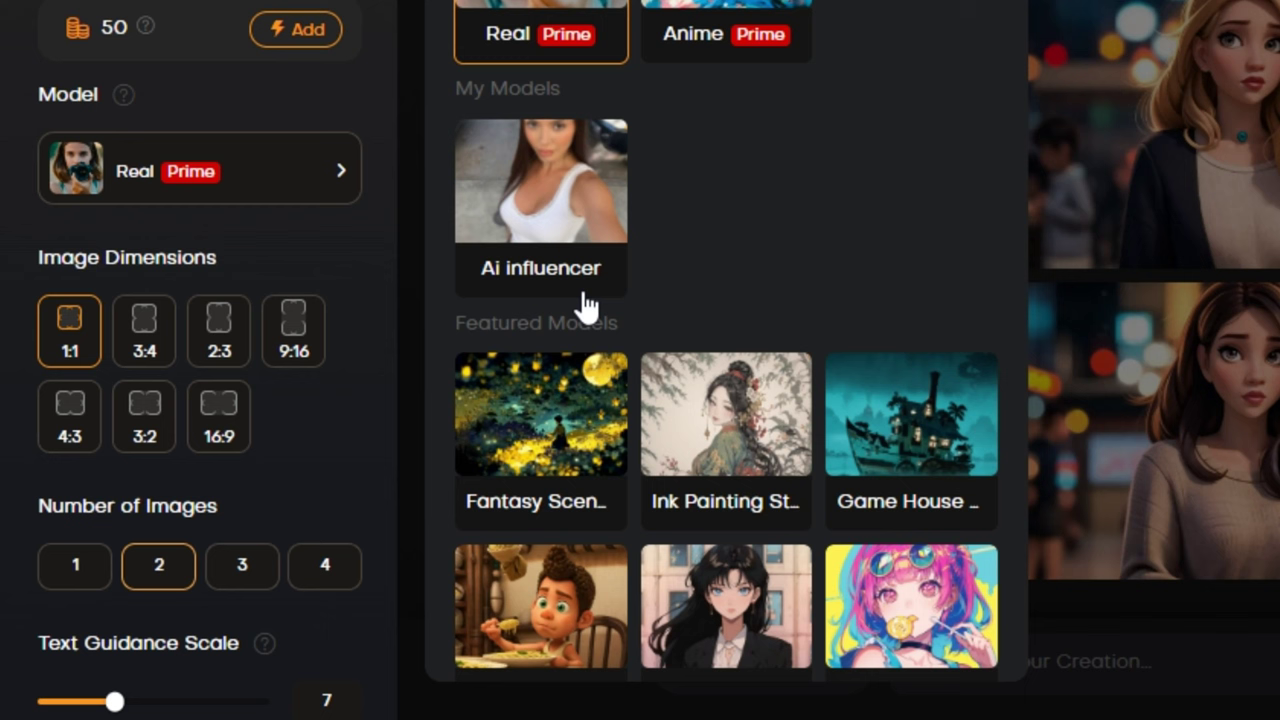
scroll(634, 251, "down", 4)
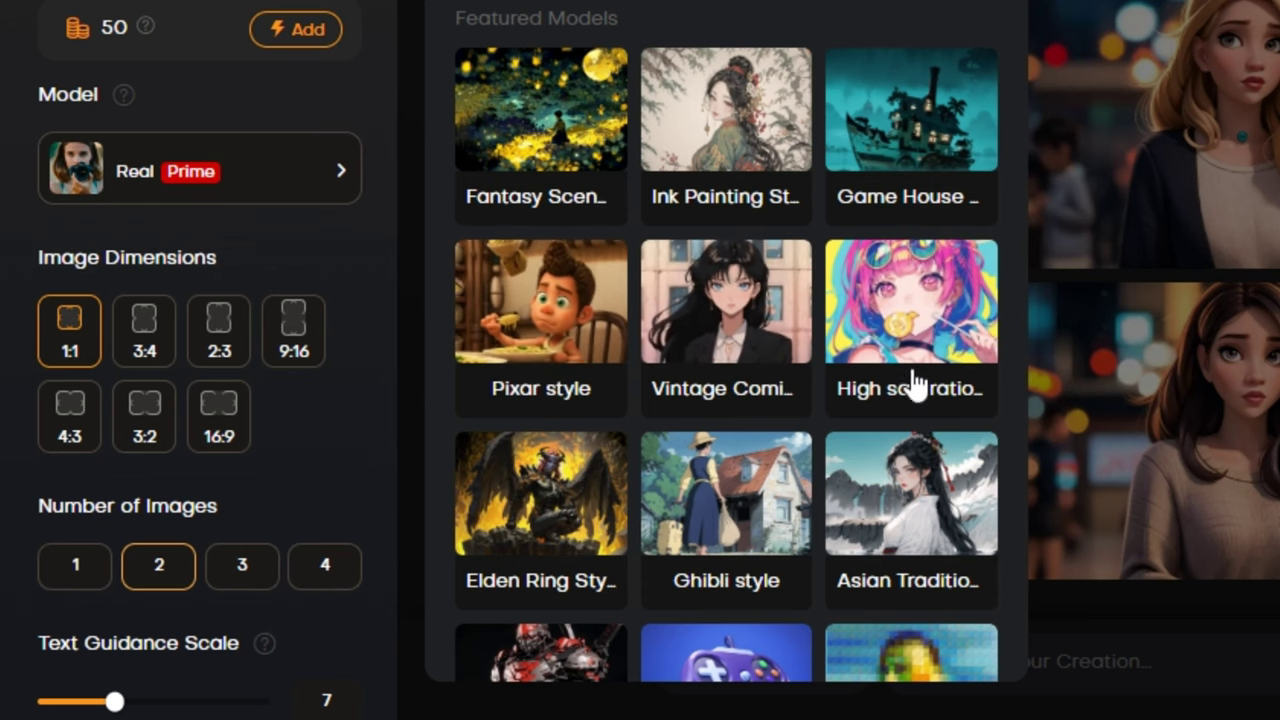
scroll(912, 384, "down", 4)
scroll(871, 429, "up", 3)
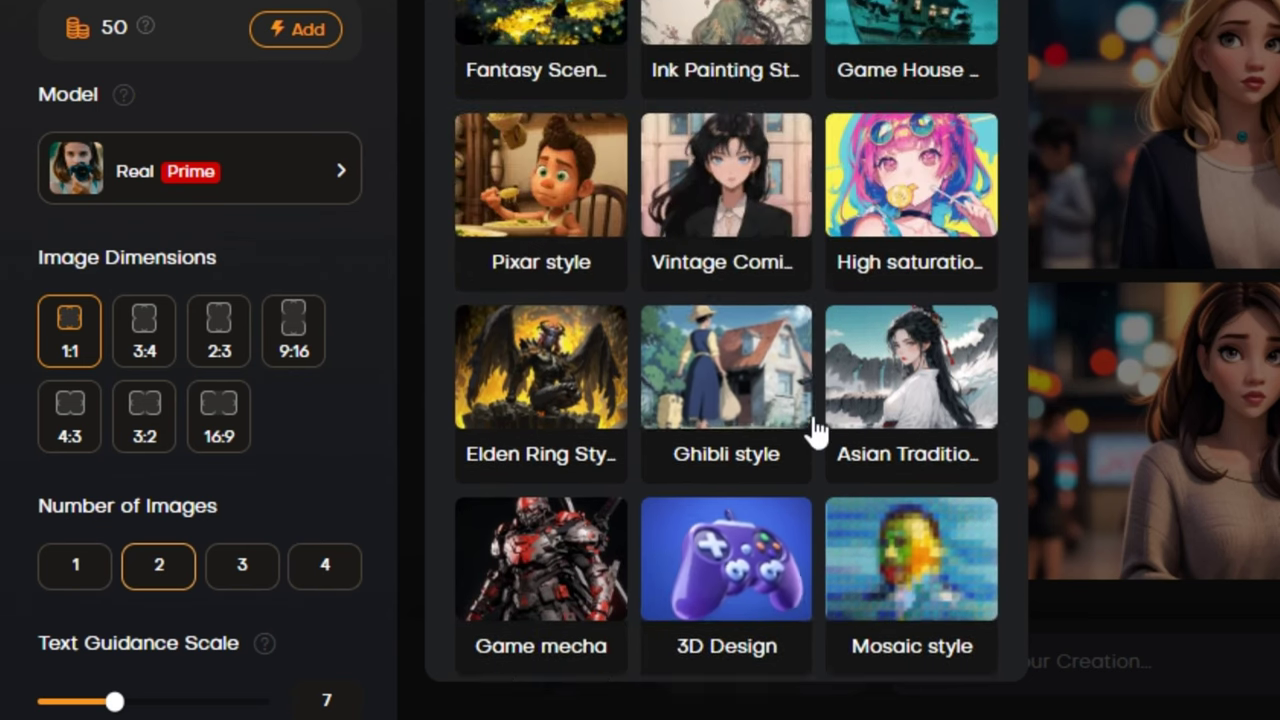
scroll(815, 430, "up", 5)
scroll(677, 400, "down", 2)
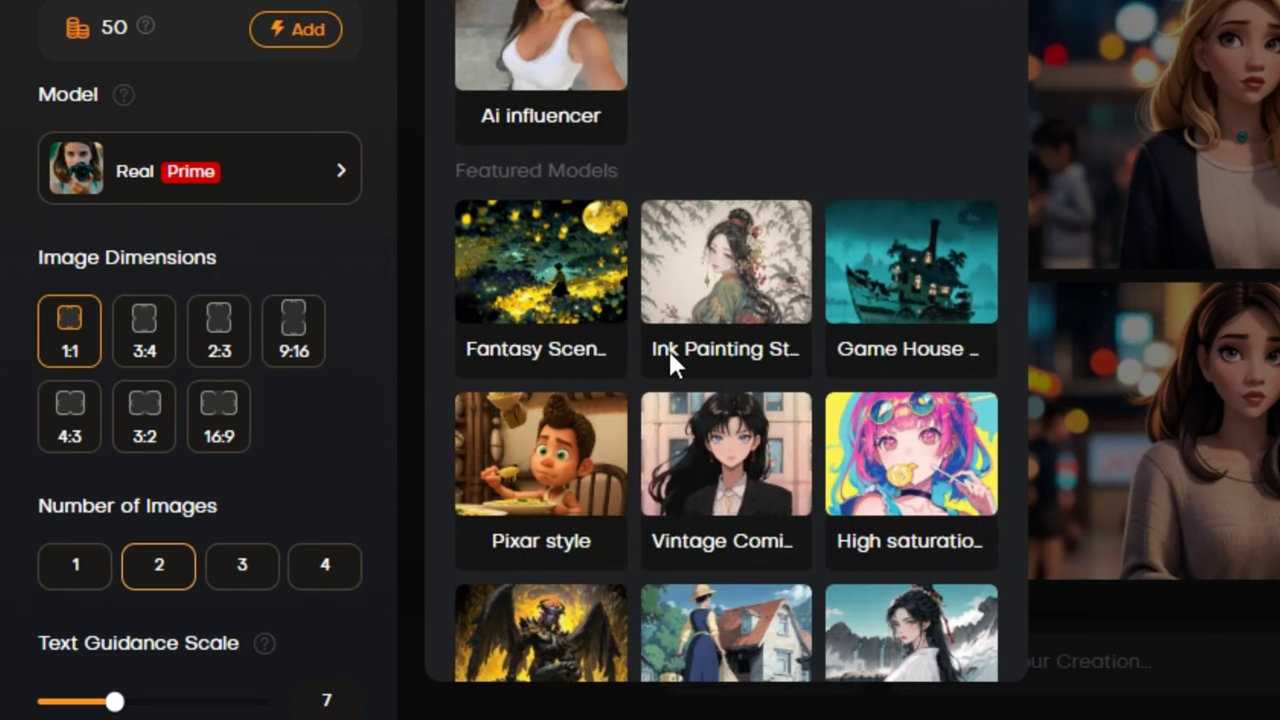
left_click(580, 515)
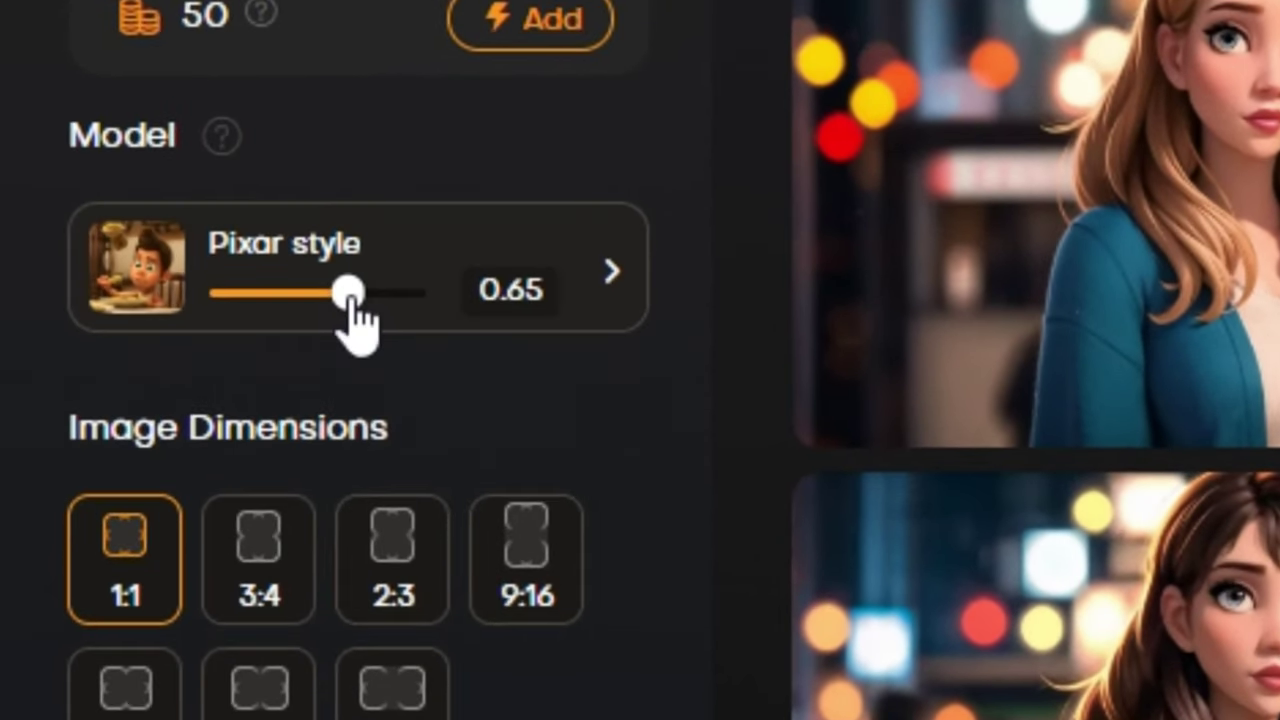
- Adjust the Pixar style strength and set the image dimensions to 16:9
mouse_move(350, 300)
left_mouse_down()
mouse_move(277, 300)
mouse_move(341, 302)
mouse_move(355, 325)
left_mouse_up()
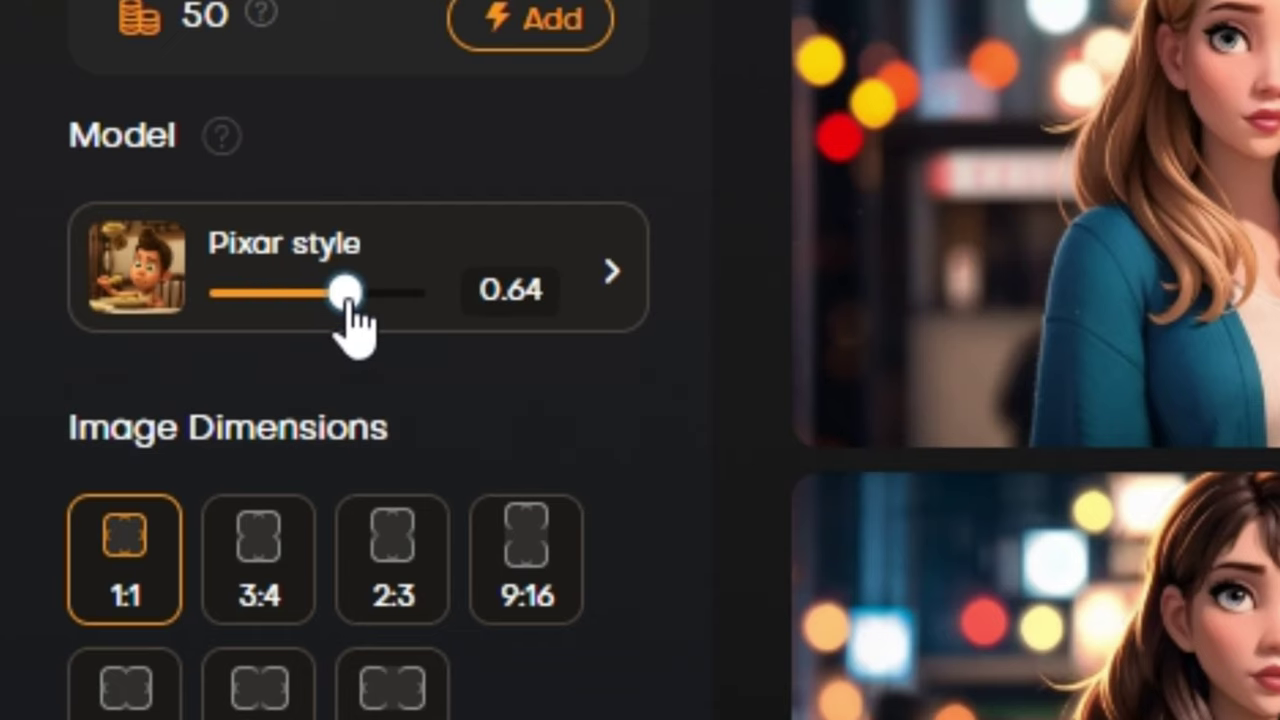
scroll(429, 586, "down", 1)
scroll(300, 530, "down", 2)
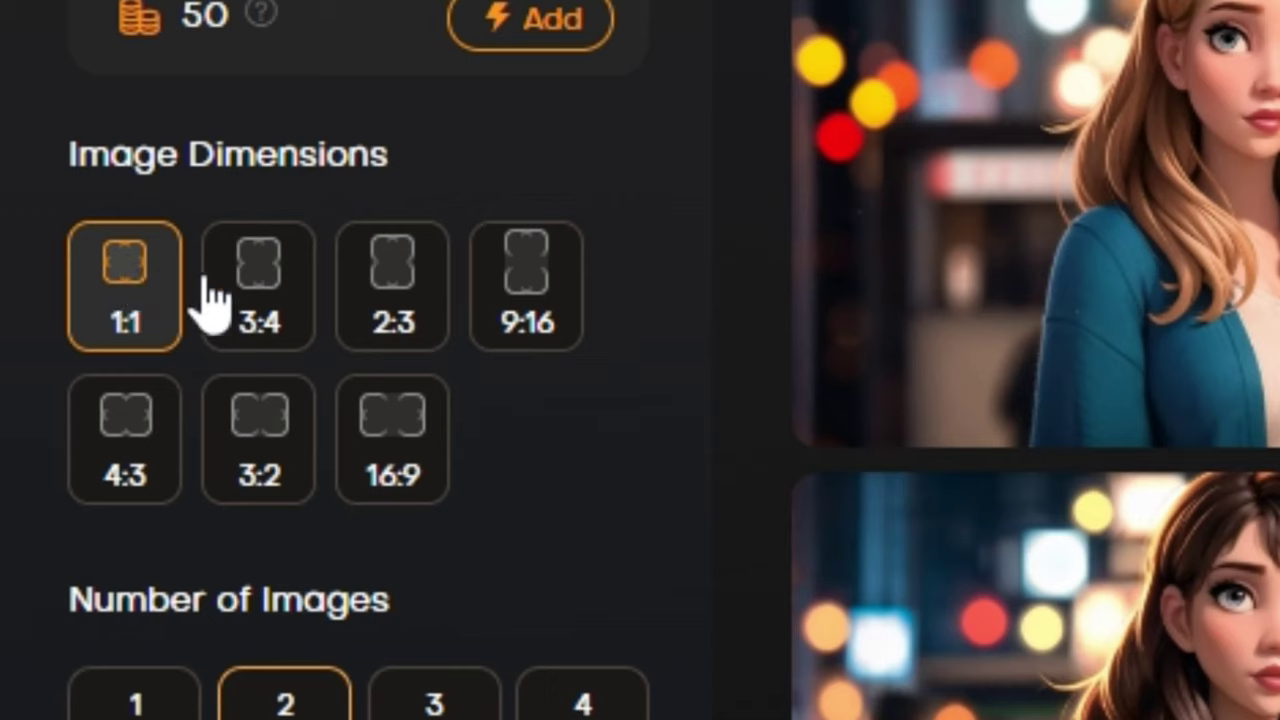
left_click(290, 335)
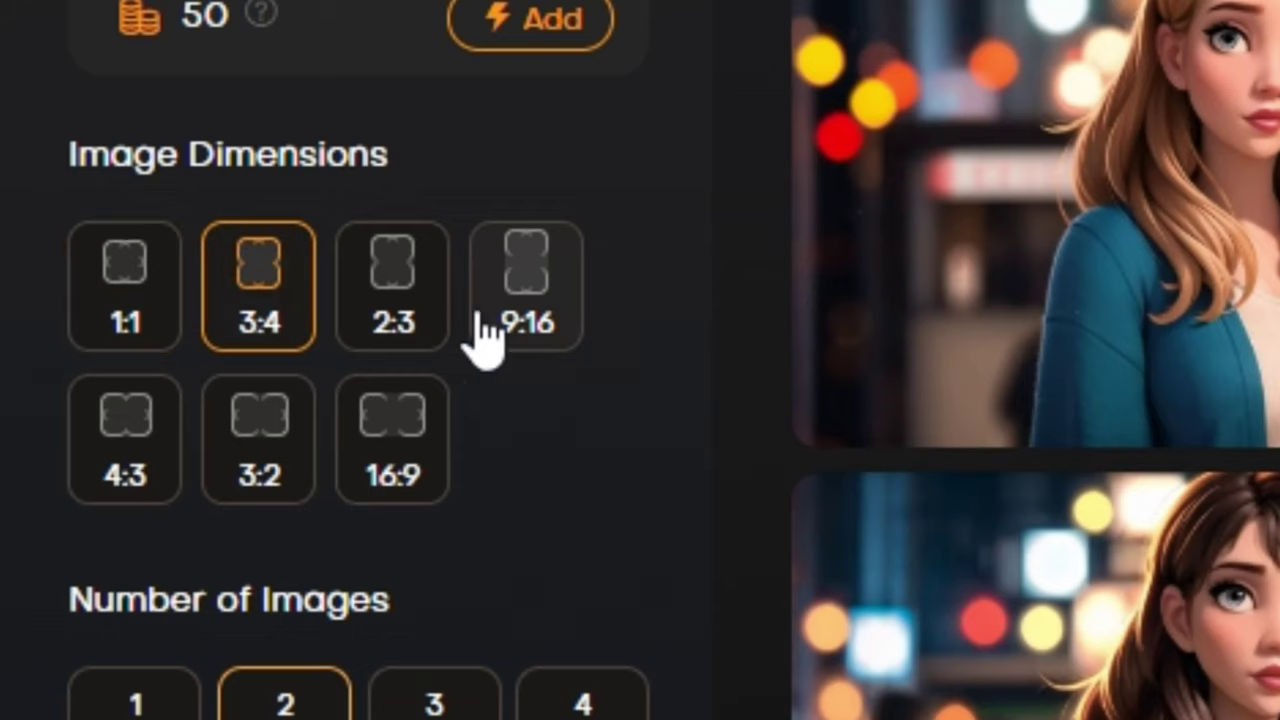
left_click(512, 332)
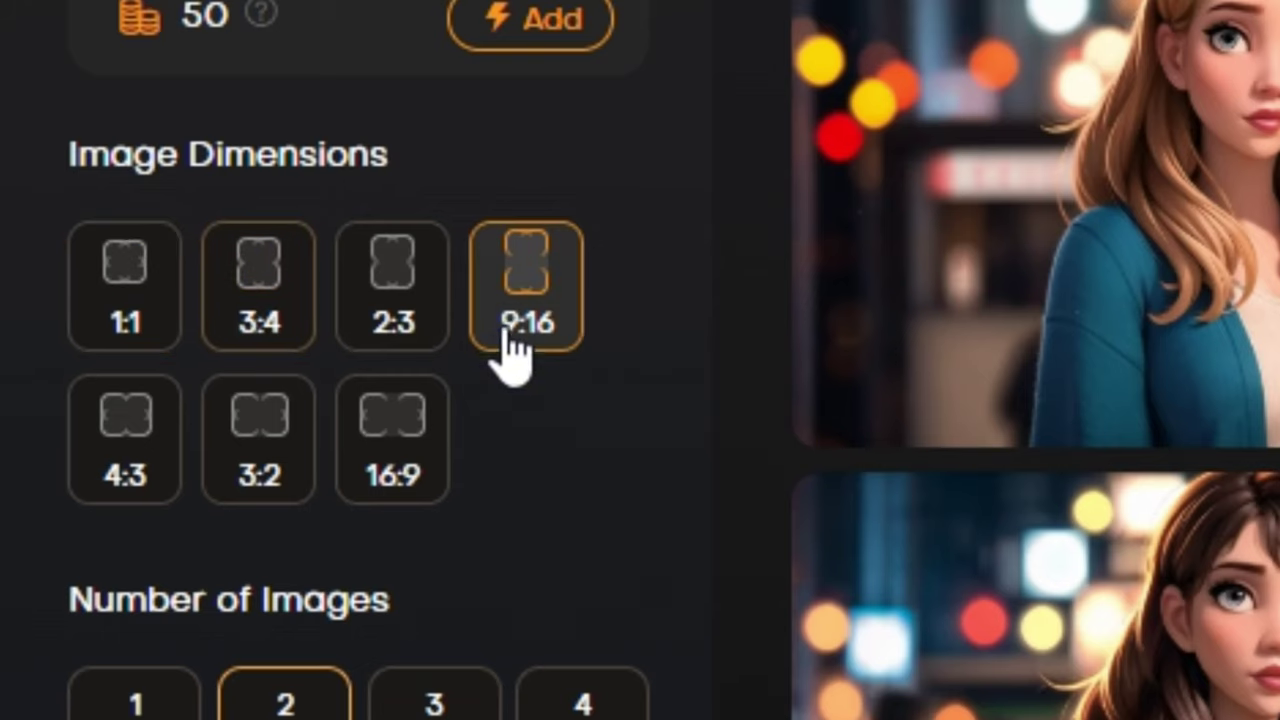
left_click(400, 474)
- Generate four images at a time, with the text guidance scale set to 7
scroll(500, 635, "down", 2)
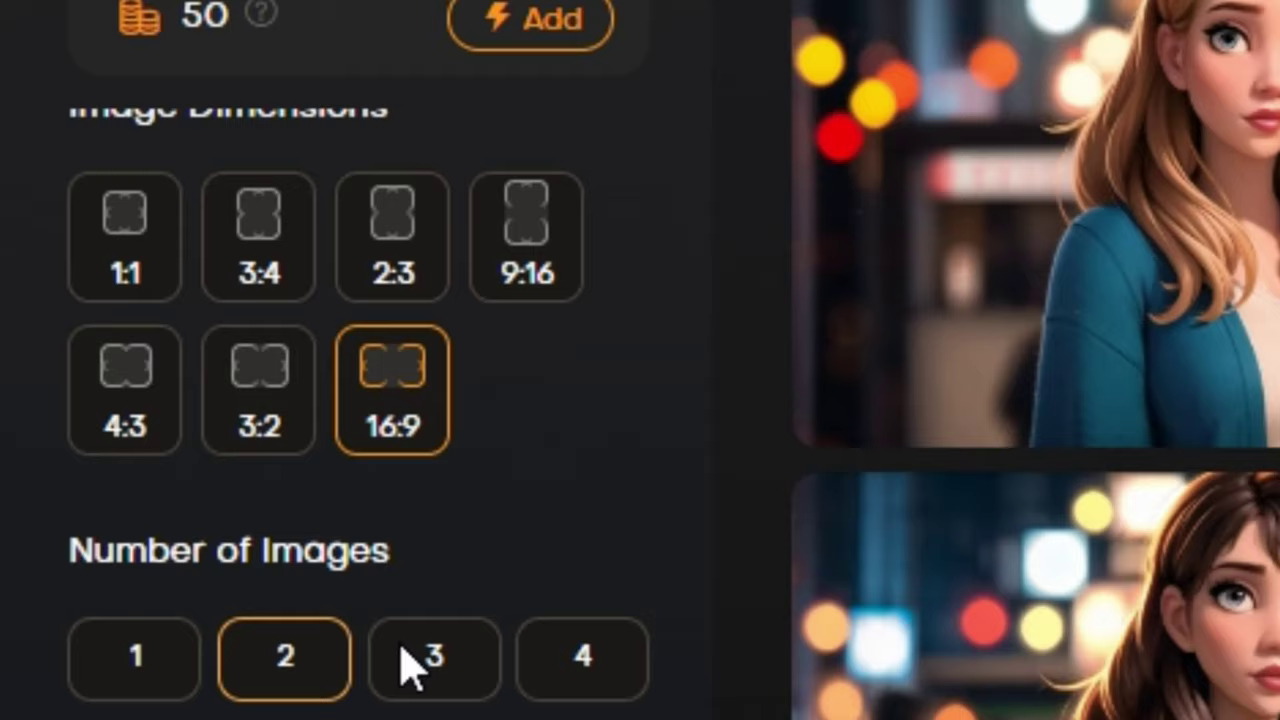
left_click(435, 572)
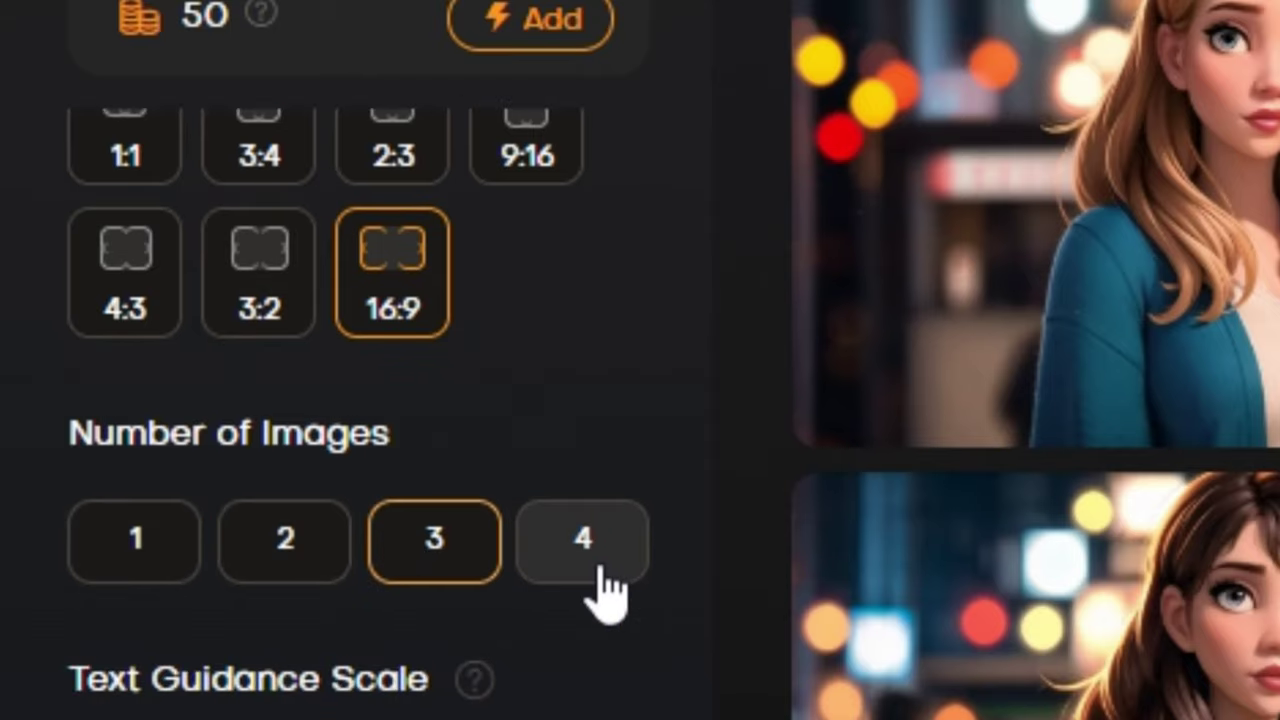
left_click(604, 590)
scroll(263, 700, "down", 2)
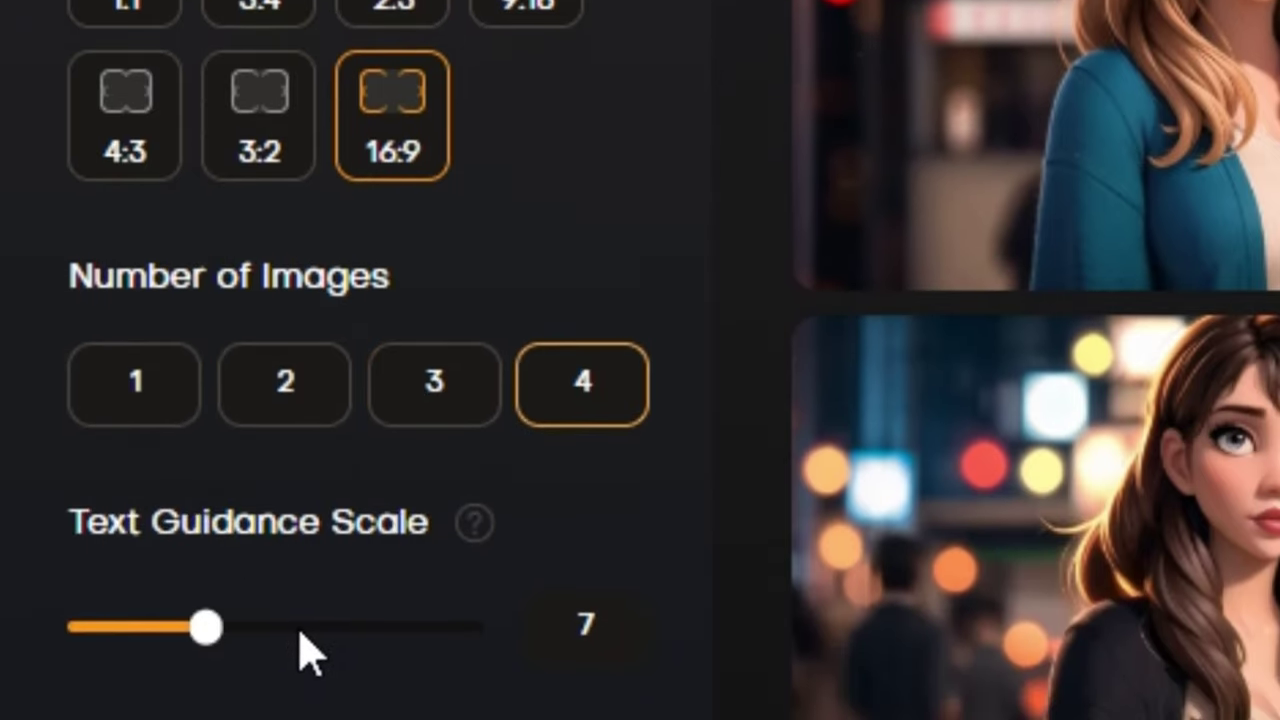
left_click(300, 632)
left_click_drag(307, 630, 344, 624)
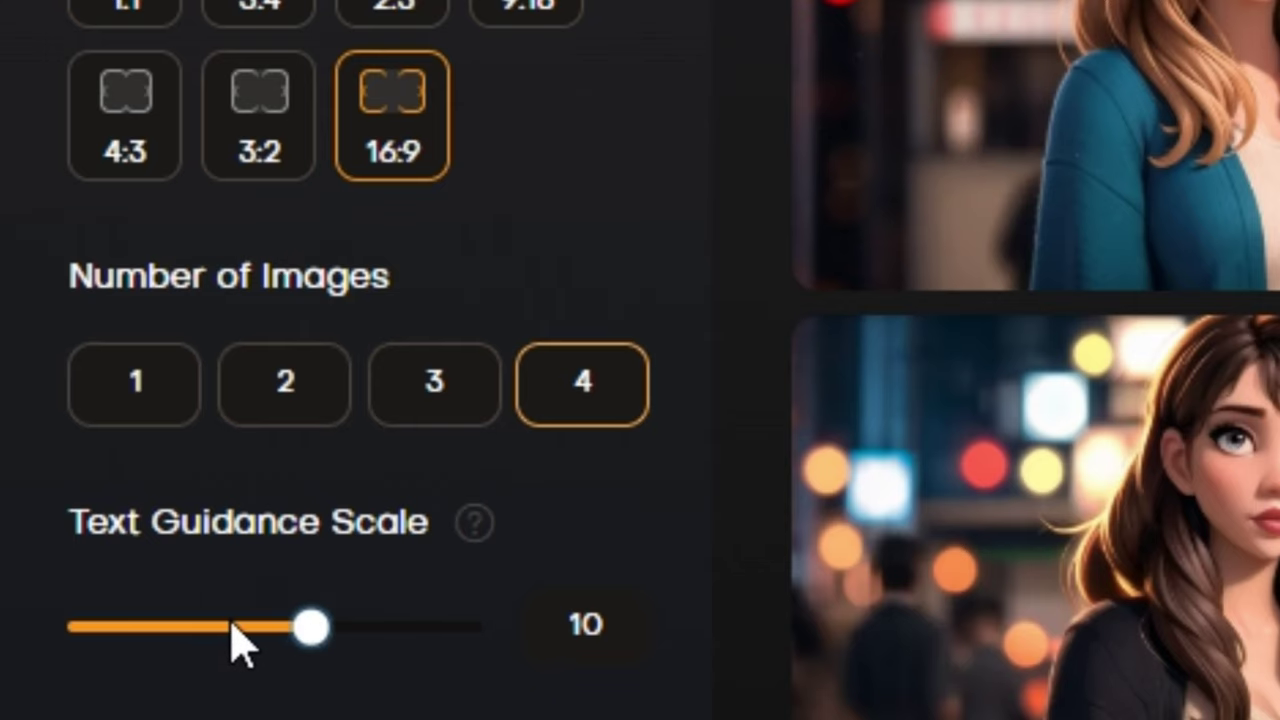
left_click_drag(232, 628, 218, 628)
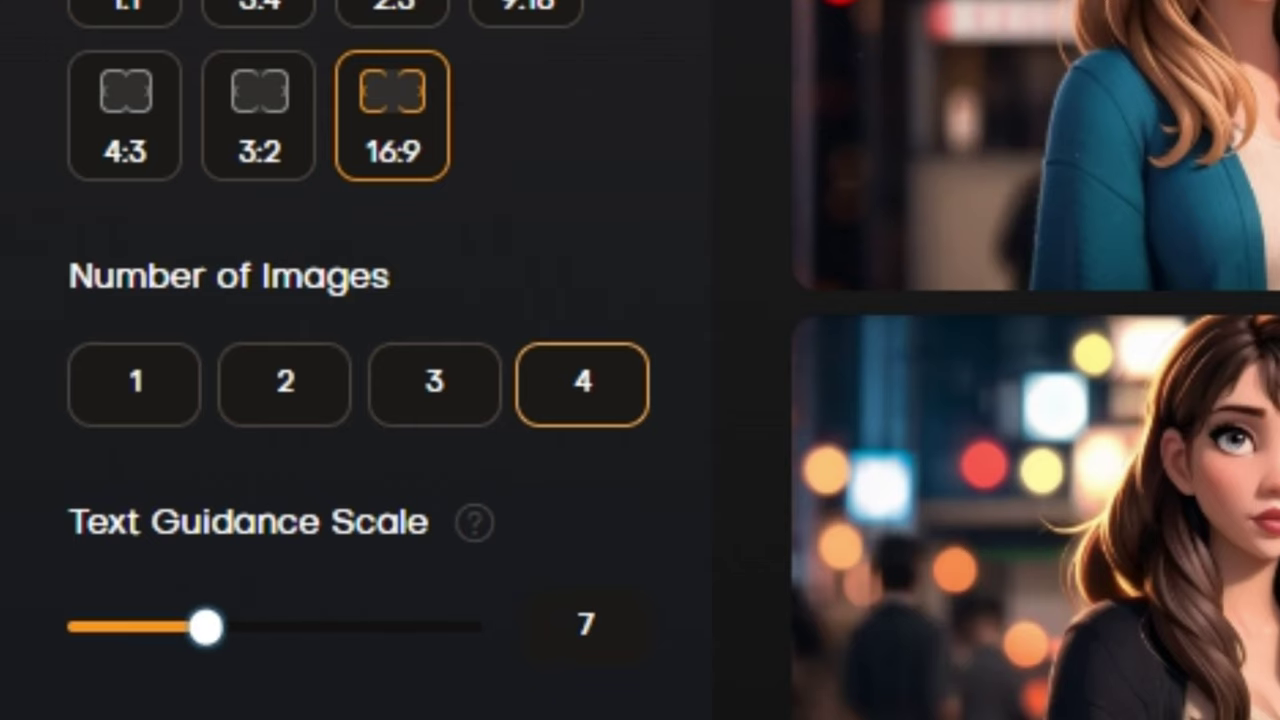
- Select the General enhancement model in Fast processing mode
scroll(360, 400, "down", 5)
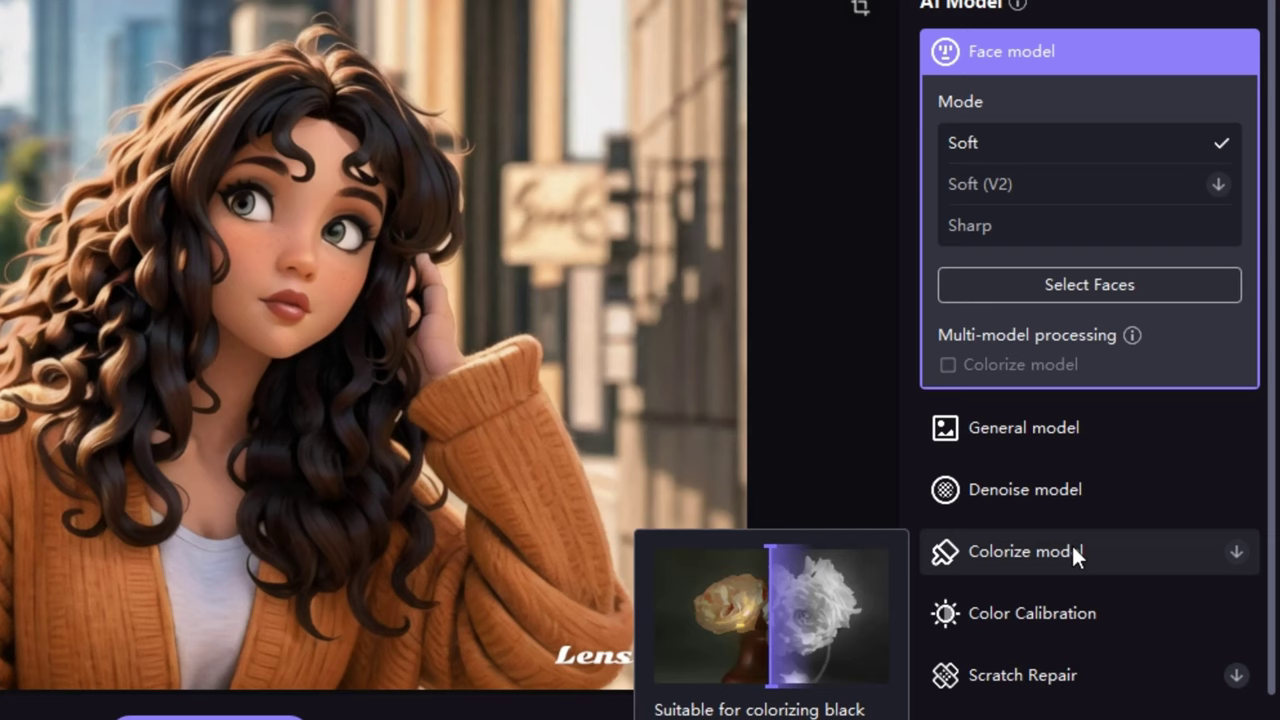
scroll(1073, 580, "down", 1)
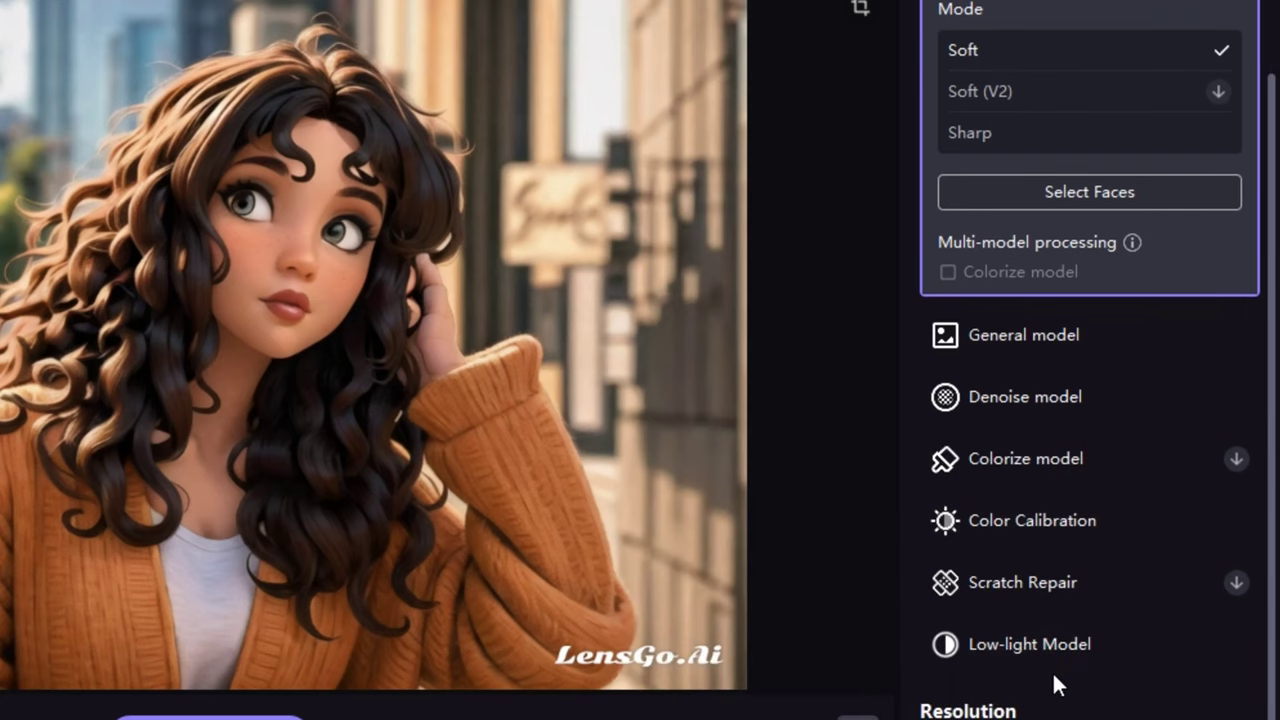
scroll(1109, 338, "up", 1)
left_click(1036, 440)
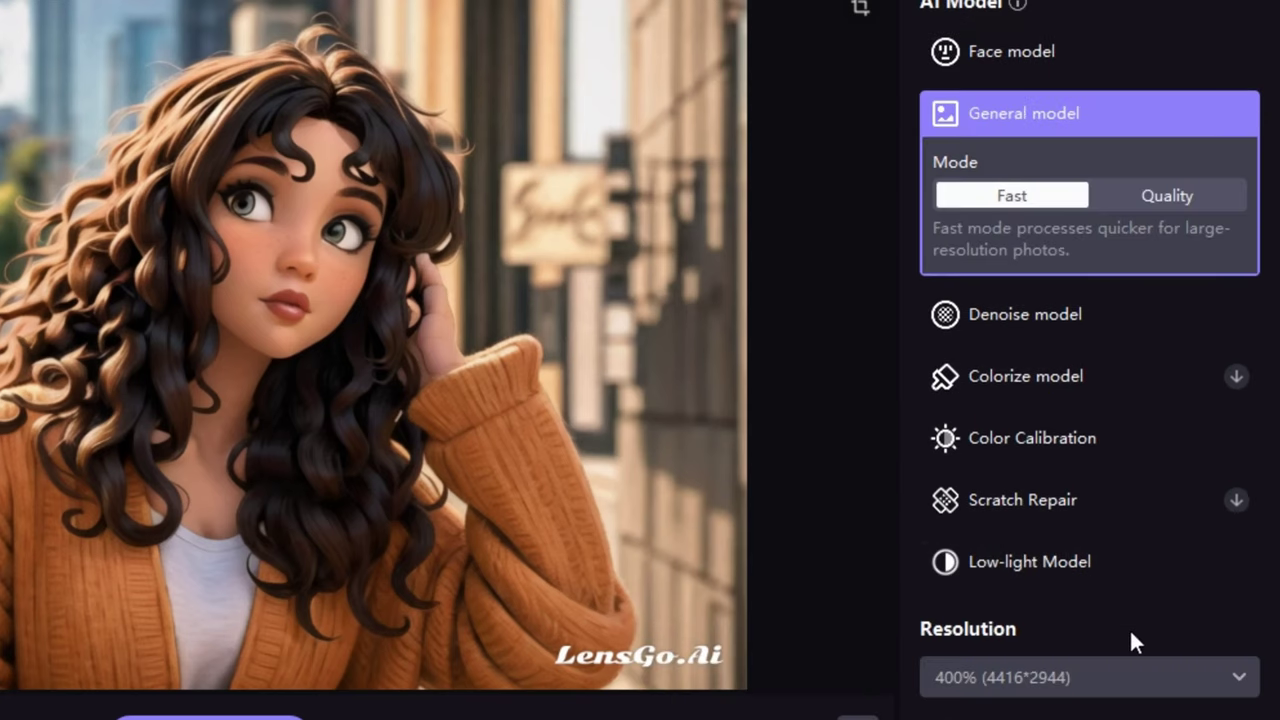
left_click(1120, 193)
left_click(1021, 193)
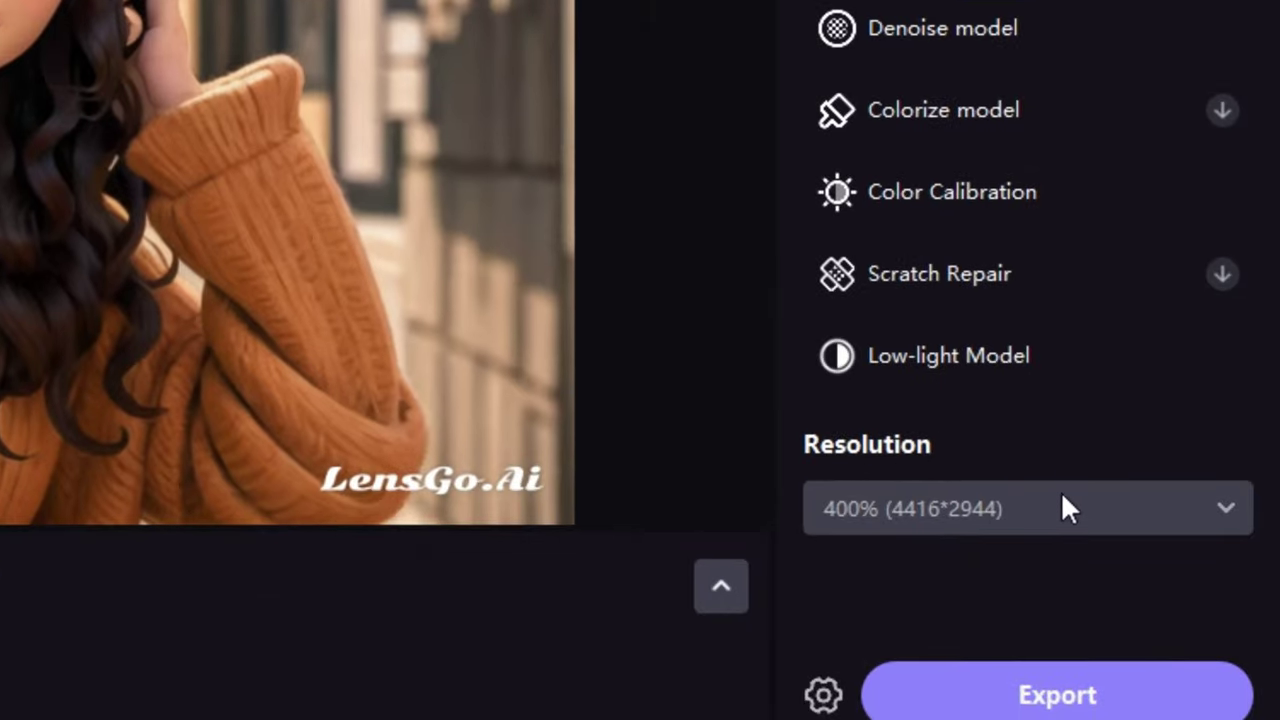
- Upscale the image at 400% resolution and zoom into the before/after preview
left_click(1050, 508)
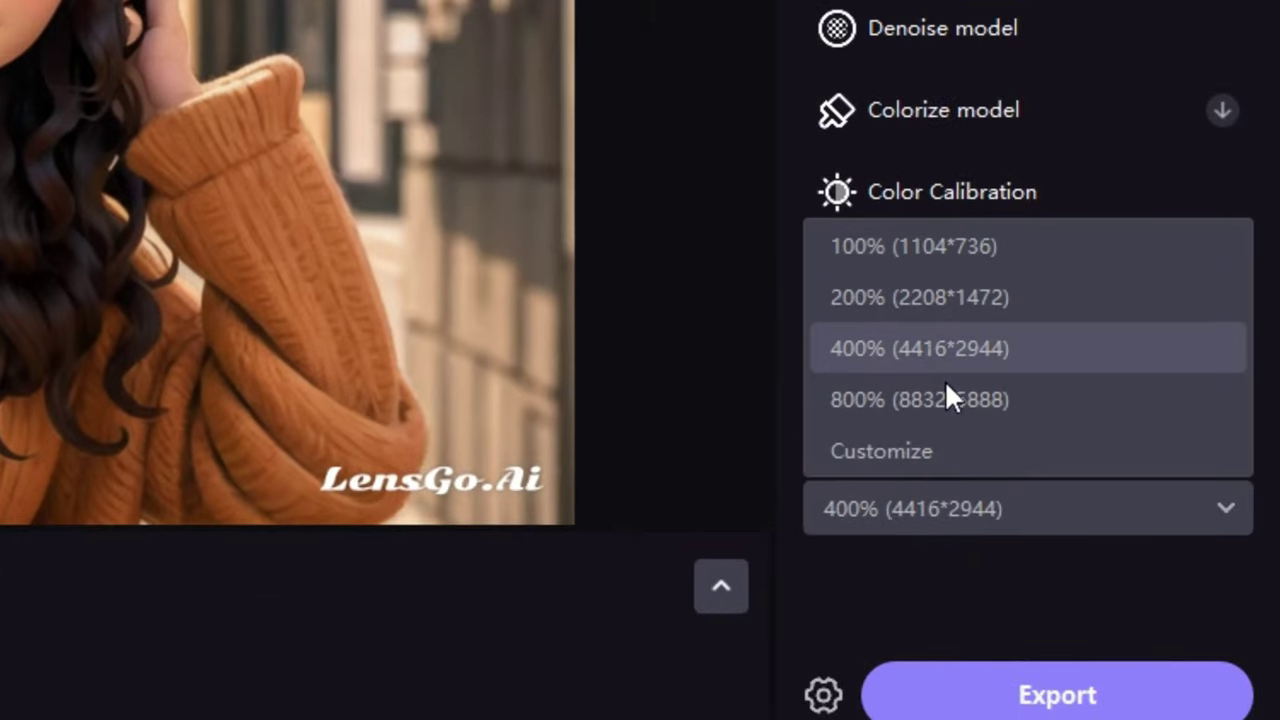
left_click(946, 351)
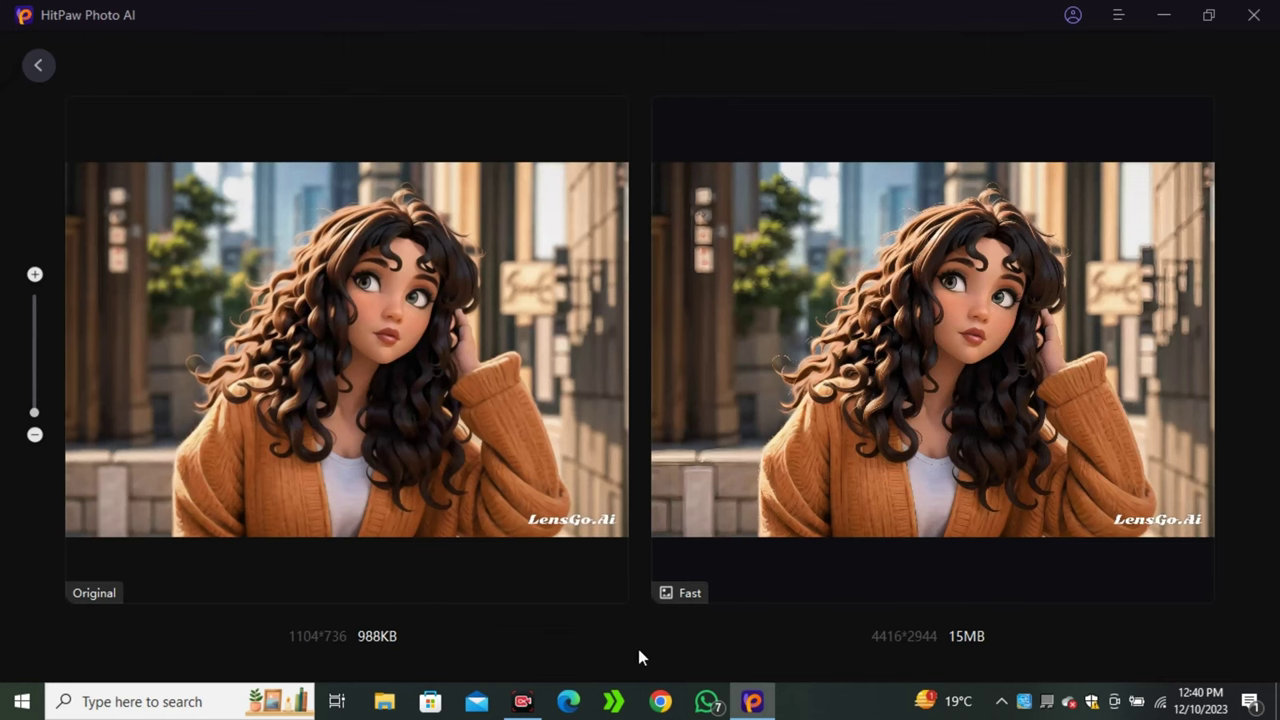
scroll(884, 400, "up", 1)
scroll(871, 375, "up", 1)
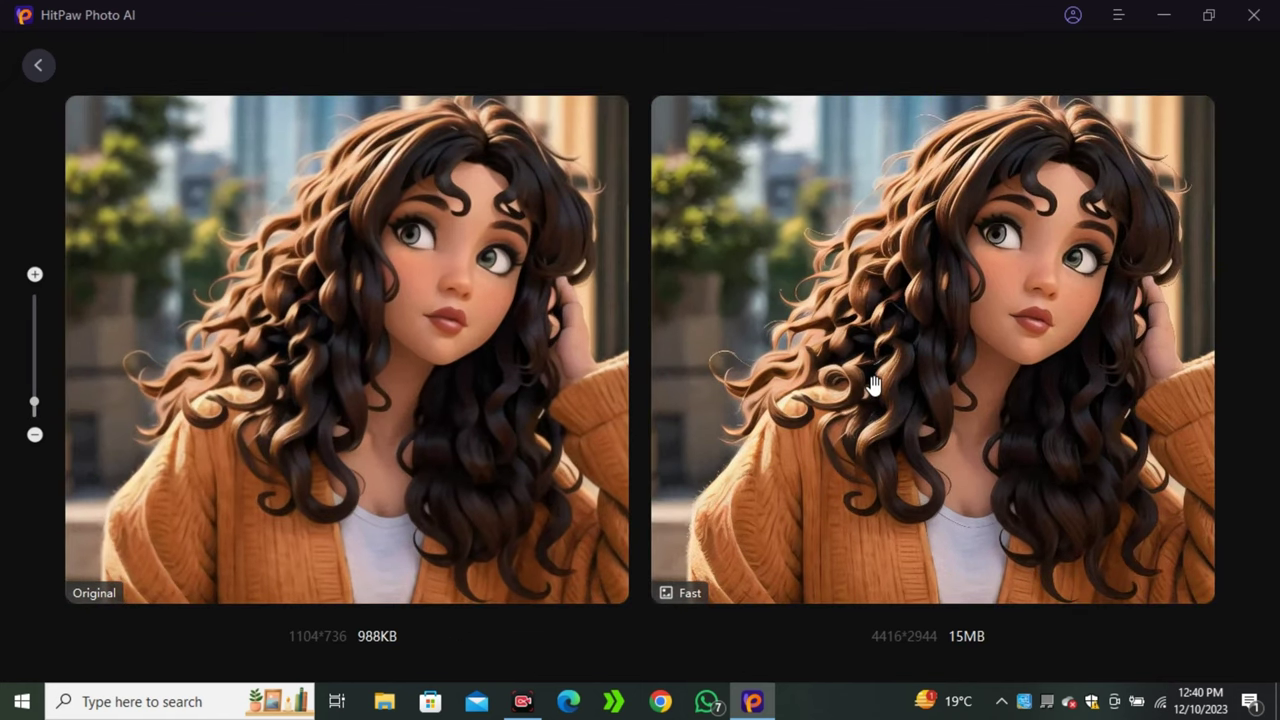
scroll(871, 375, "up", 1)
scroll(756, 446, "up", 1)
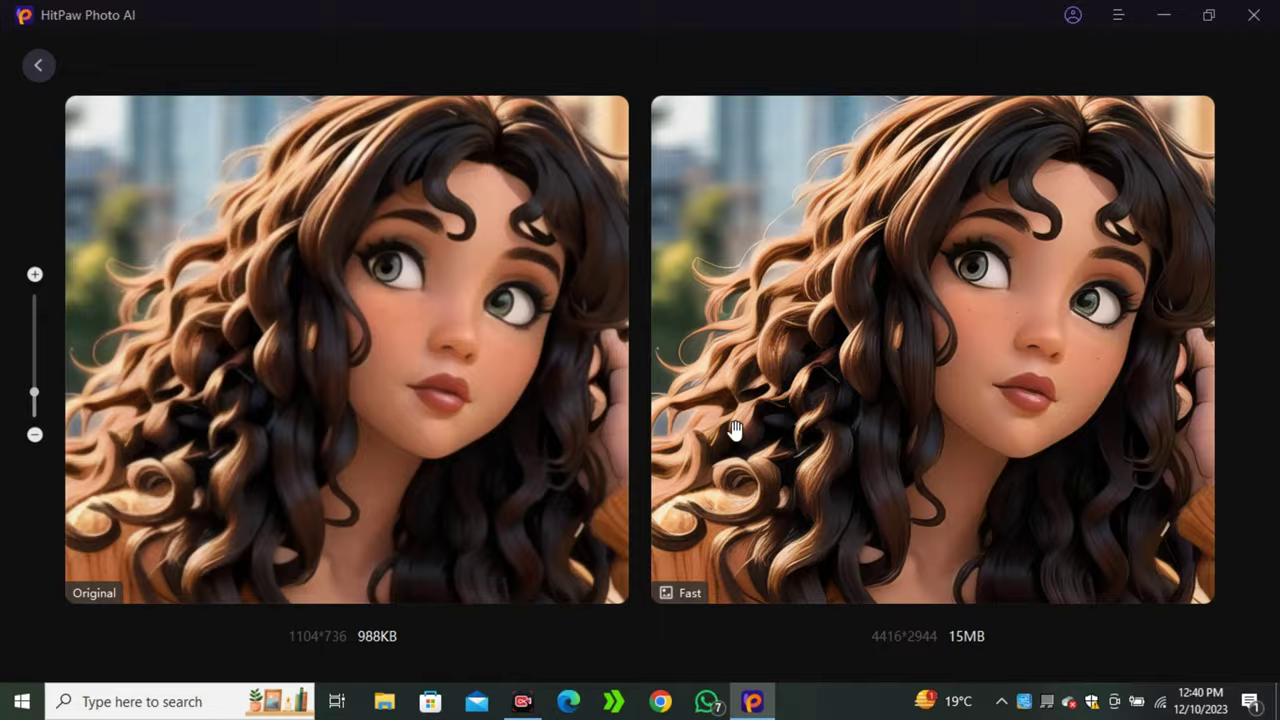
scroll(733, 440, "up", 1)
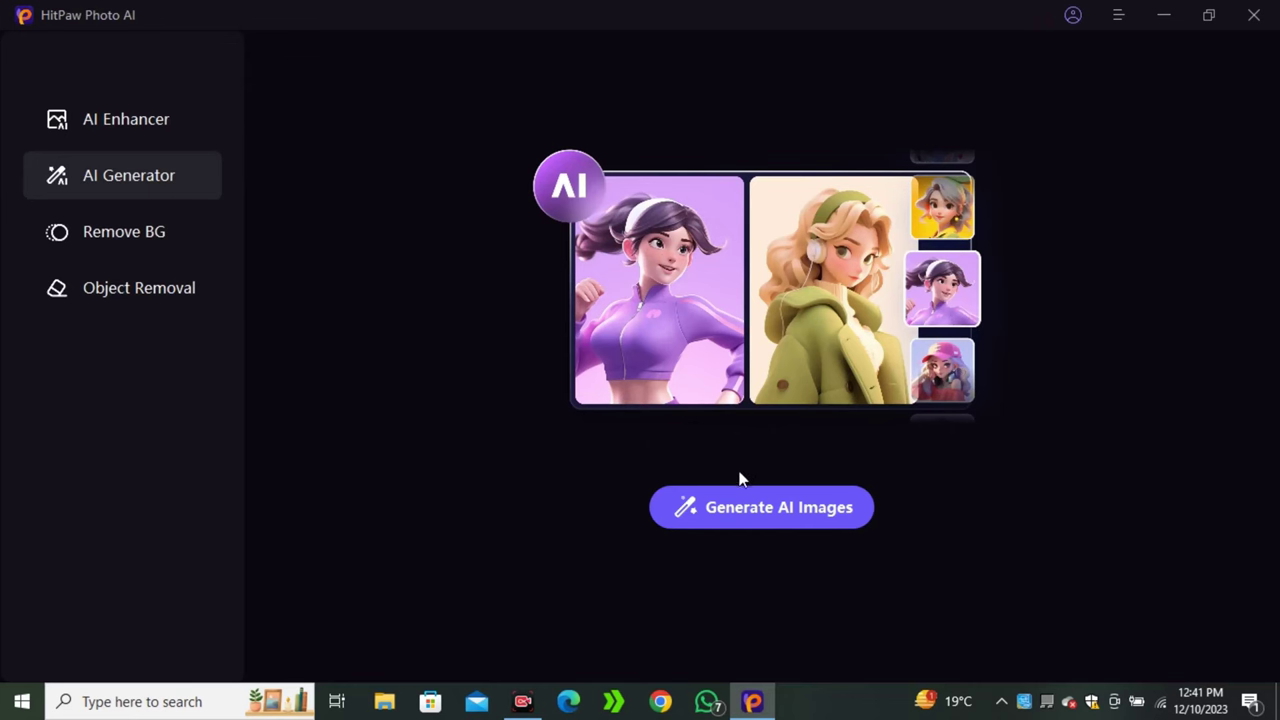
- Generate portraits from the written prompt, preview one, then upload a reference photo
left_click(771, 516)
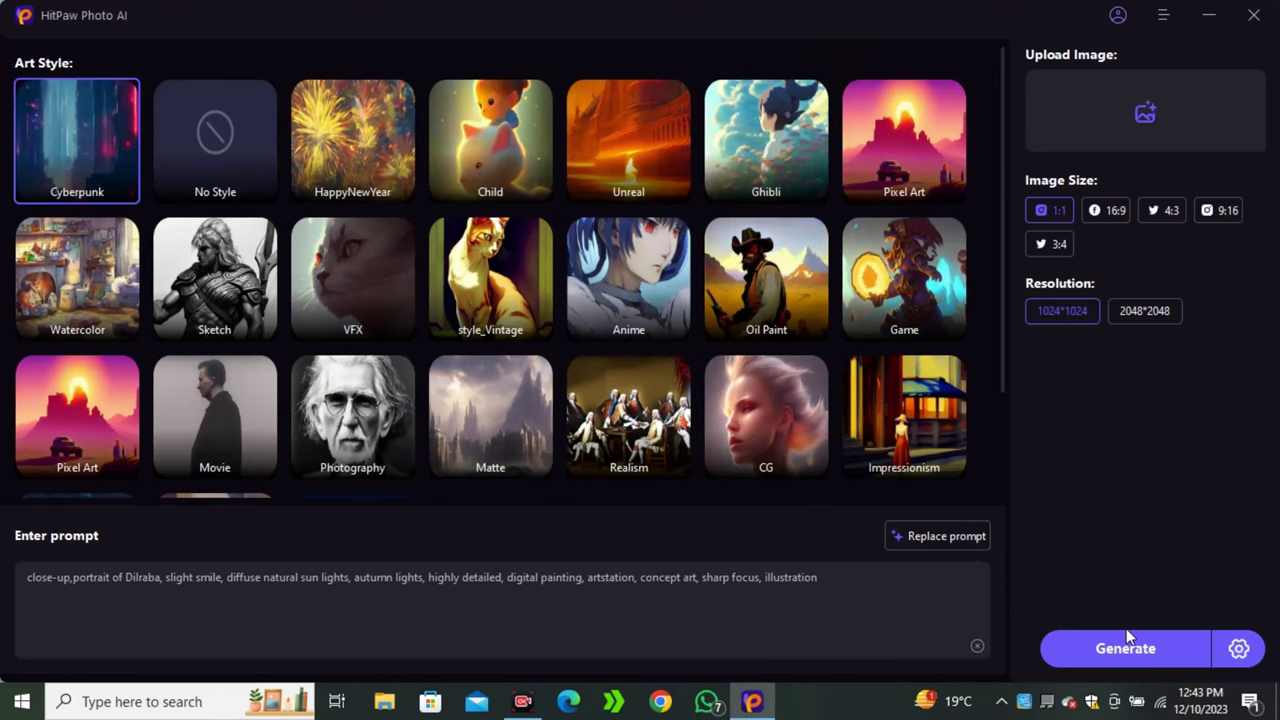
left_click(1125, 642)
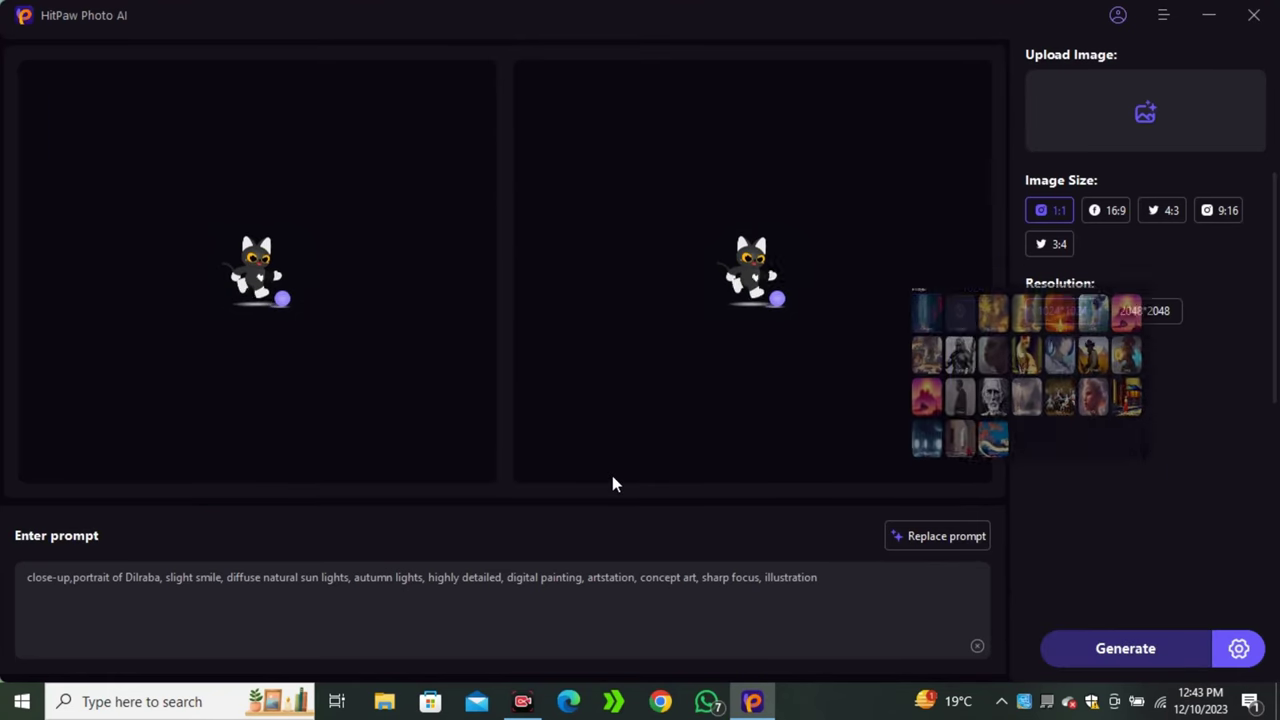
mouse_move(257, 271)
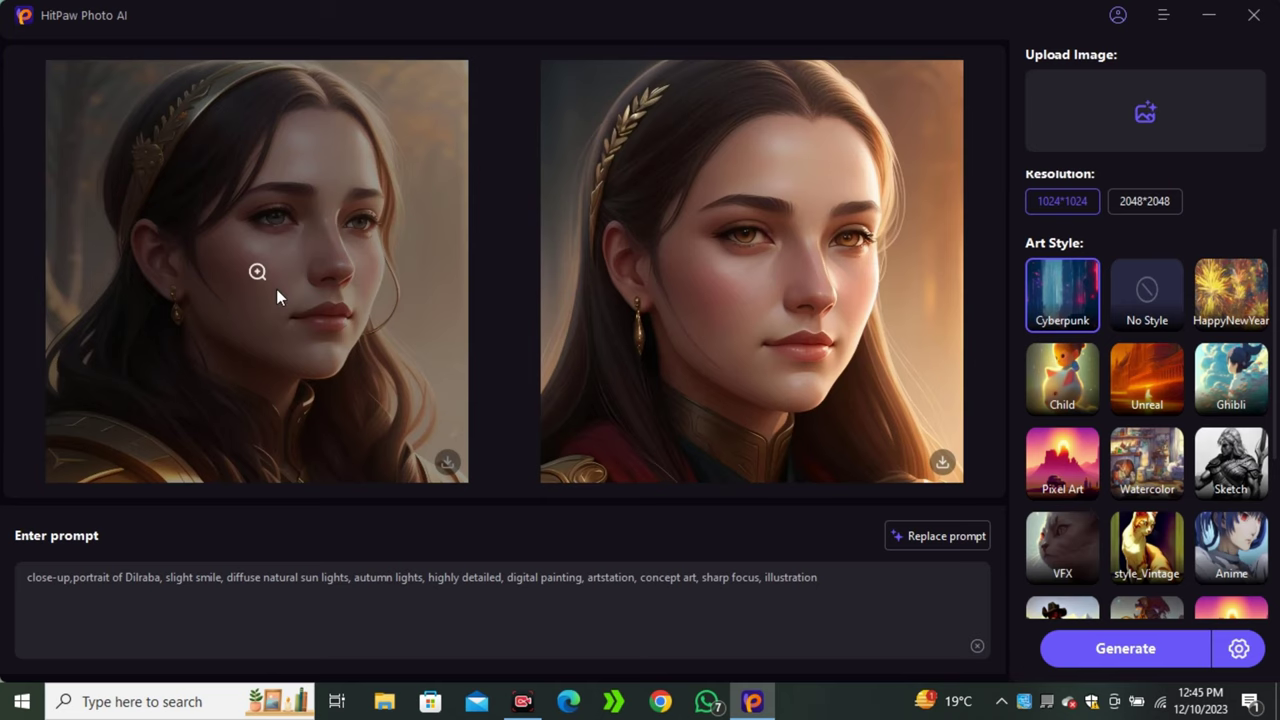
left_click(276, 295)
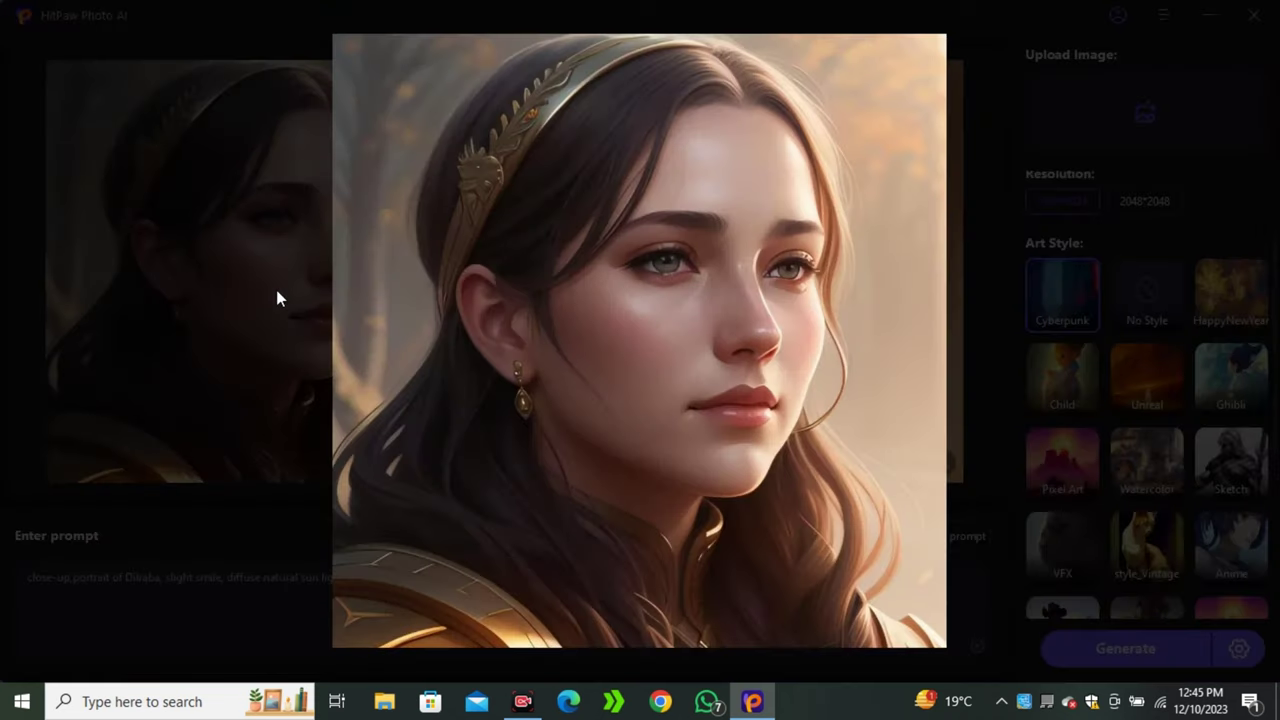
left_click(984, 154)
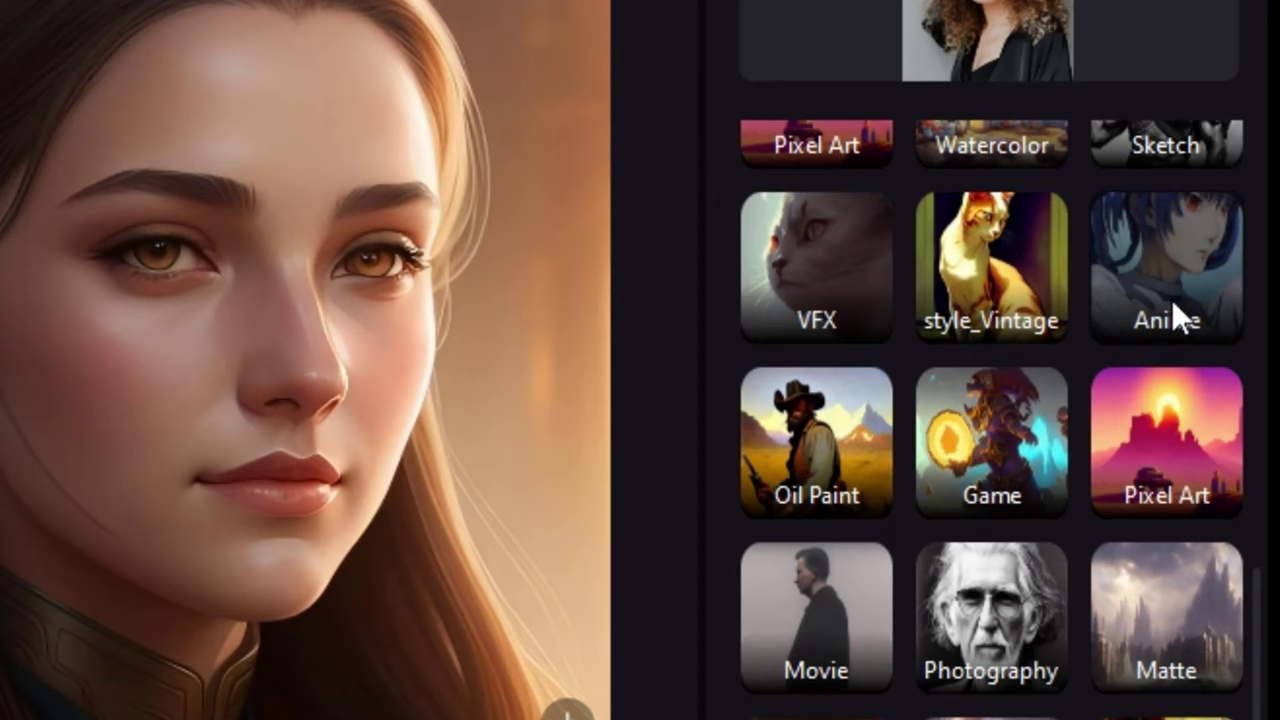
left_click(1171, 325)
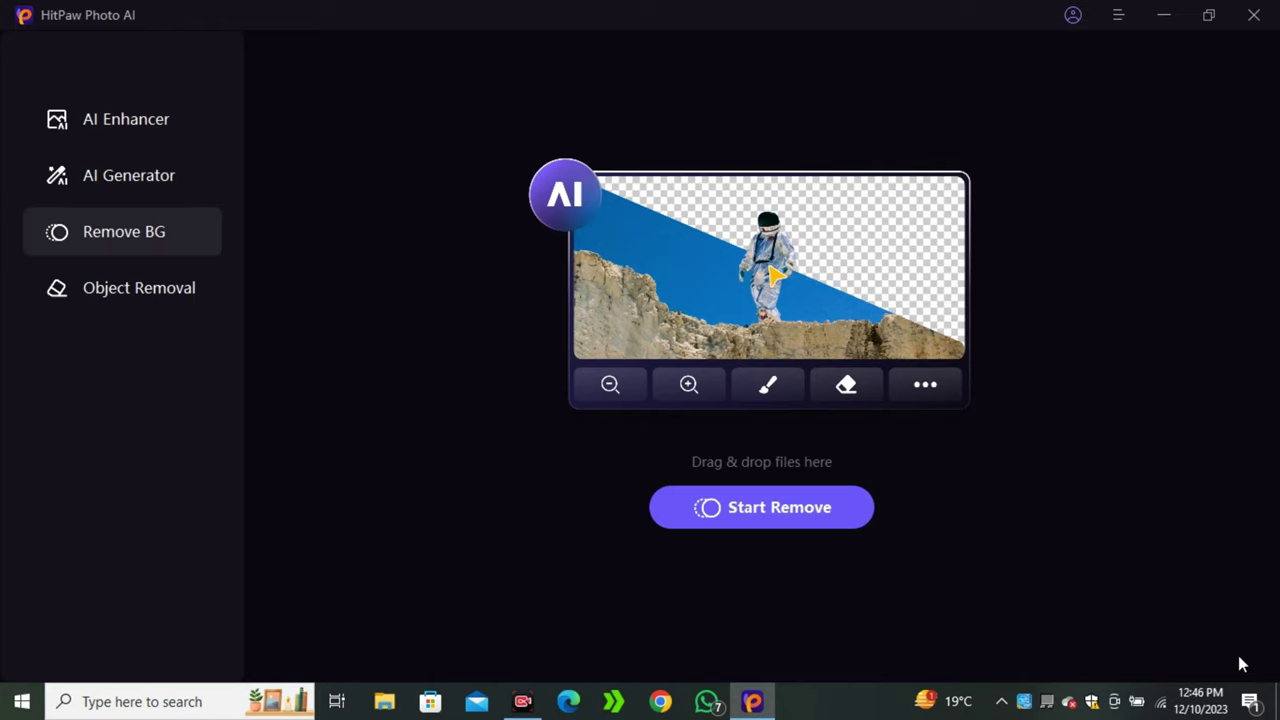
- Import the curly-haired cartoon woman image into Remove BG for background removal
left_click(780, 525)
left_click(840, 537)
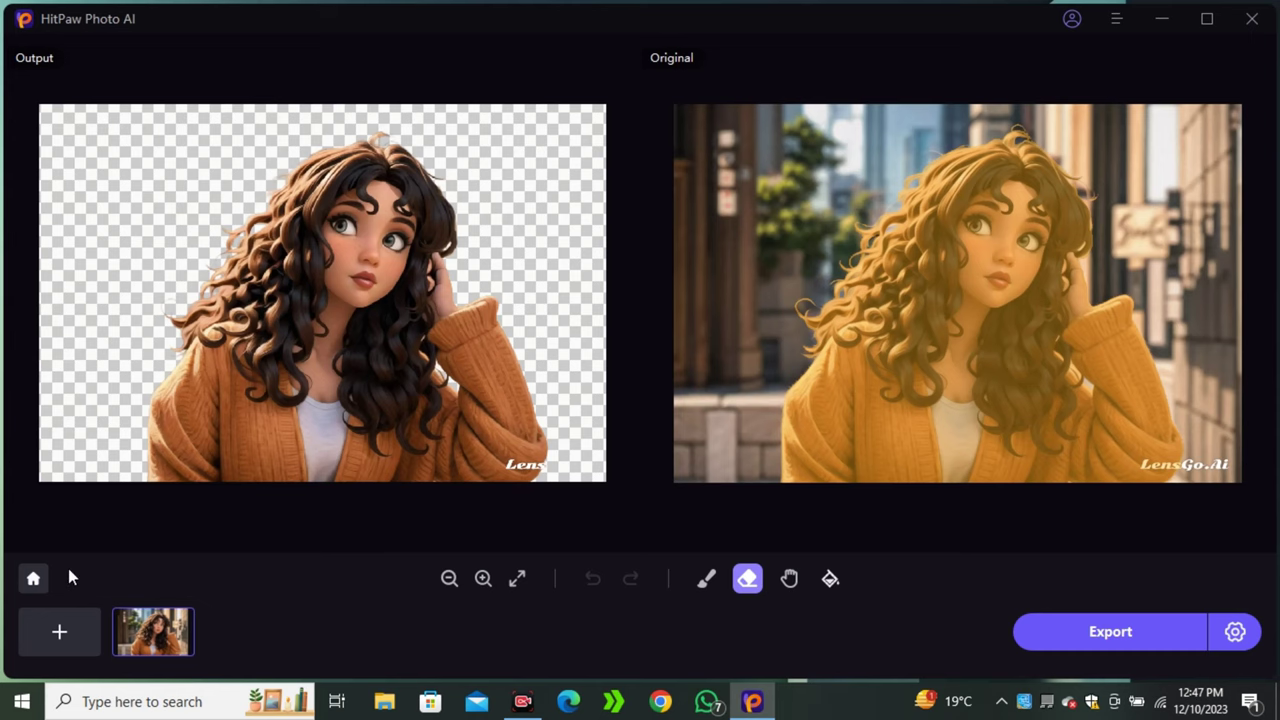
- Box out the hilltop person in Object Removal and pan the Original/Output comparison
left_click(33, 578)
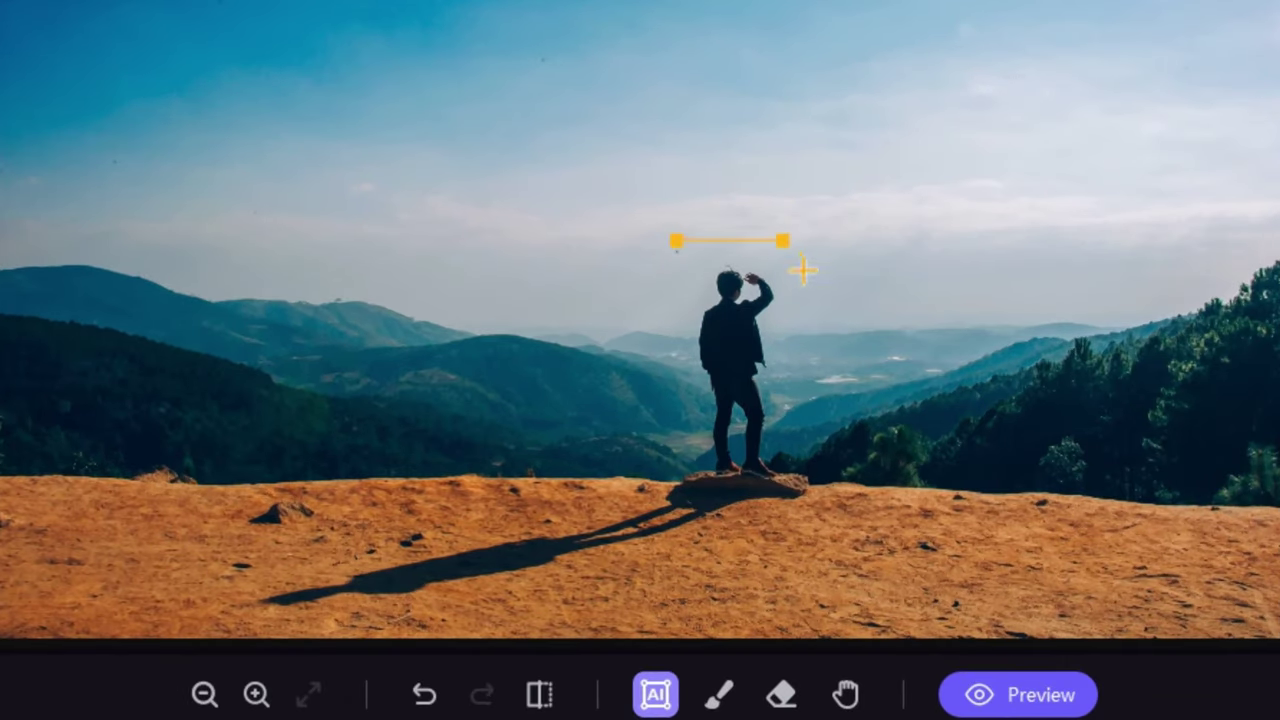
left_click_drag(803, 270, 837, 514)
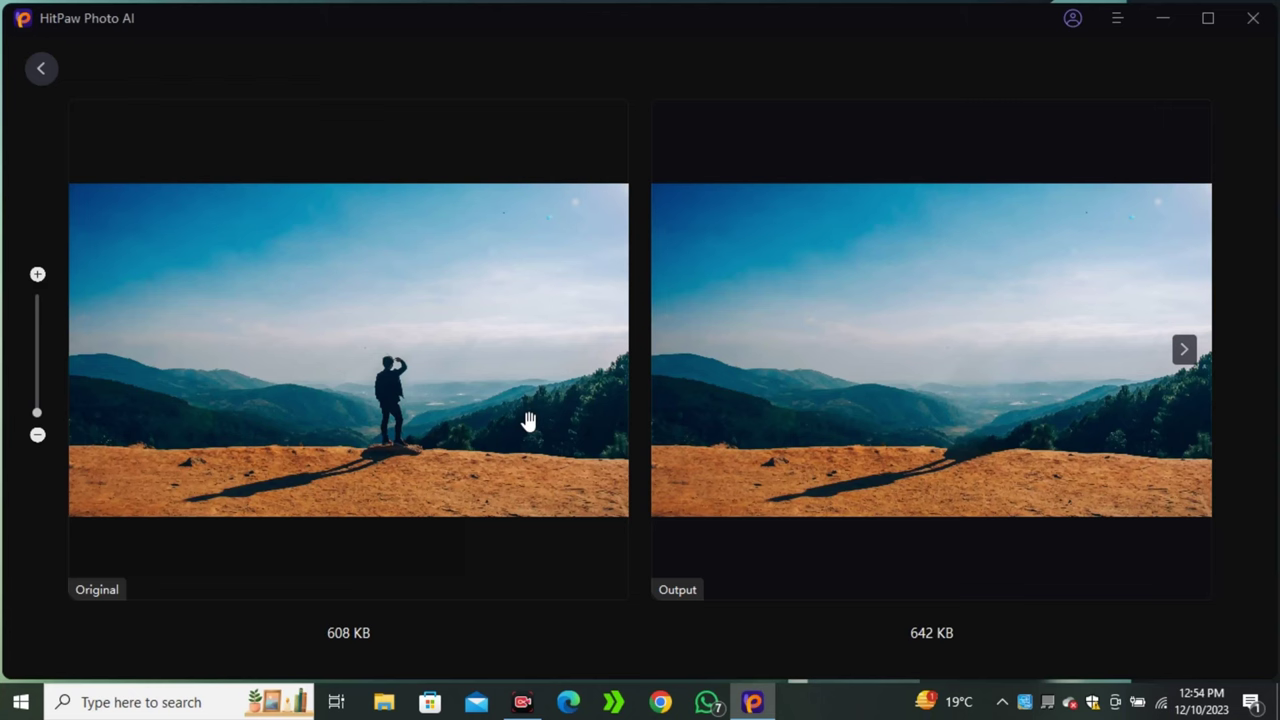
scroll(468, 437, "up", 2)
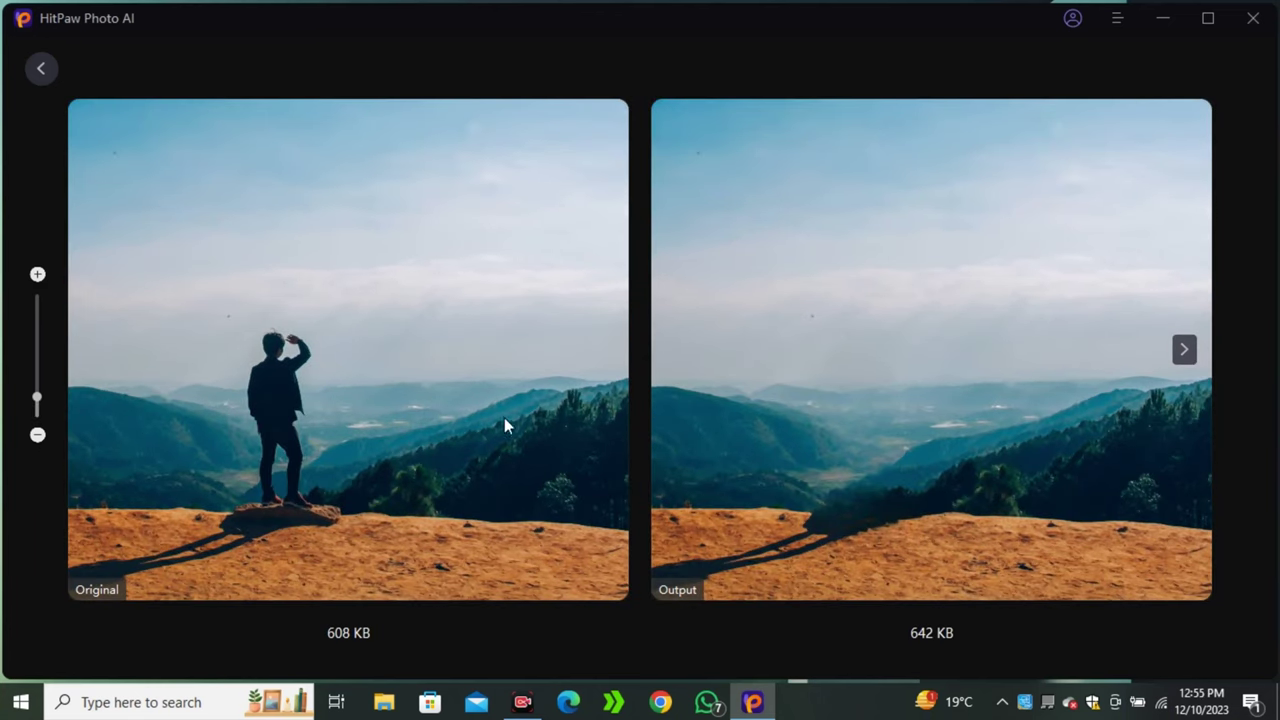
left_click_drag(504, 417, 701, 418)
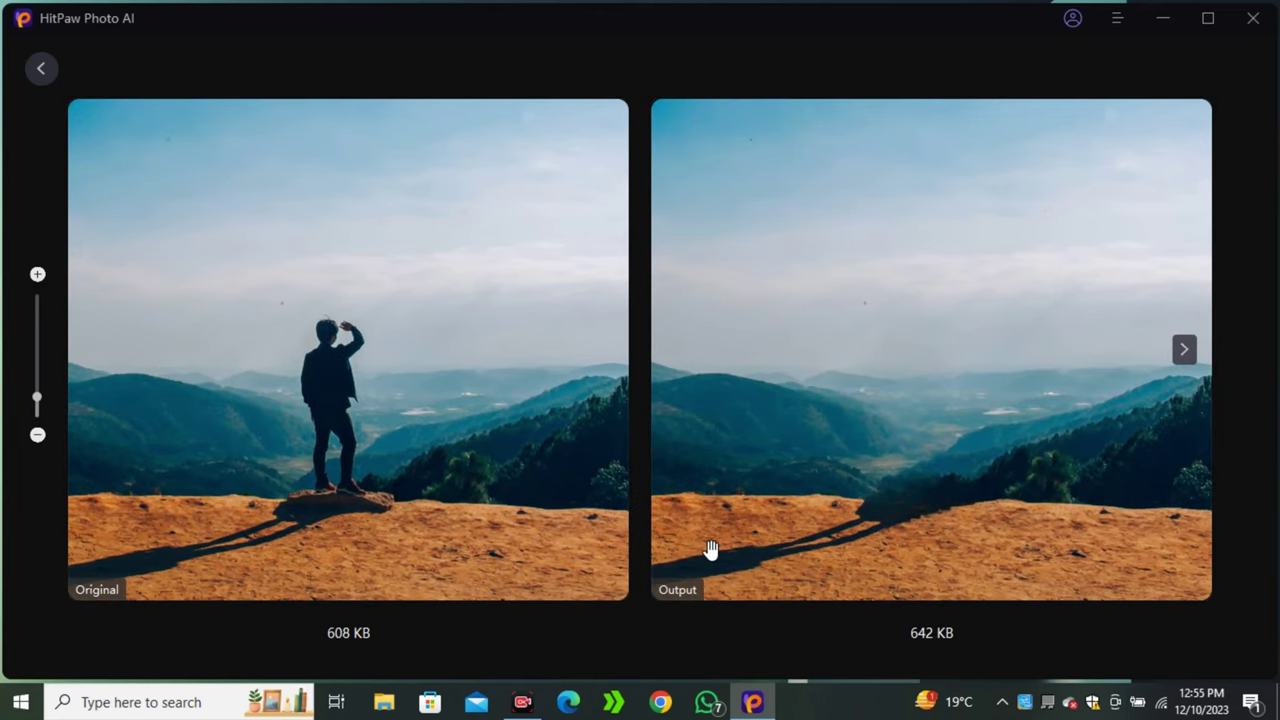
left_click_drag(710, 549, 900, 531)
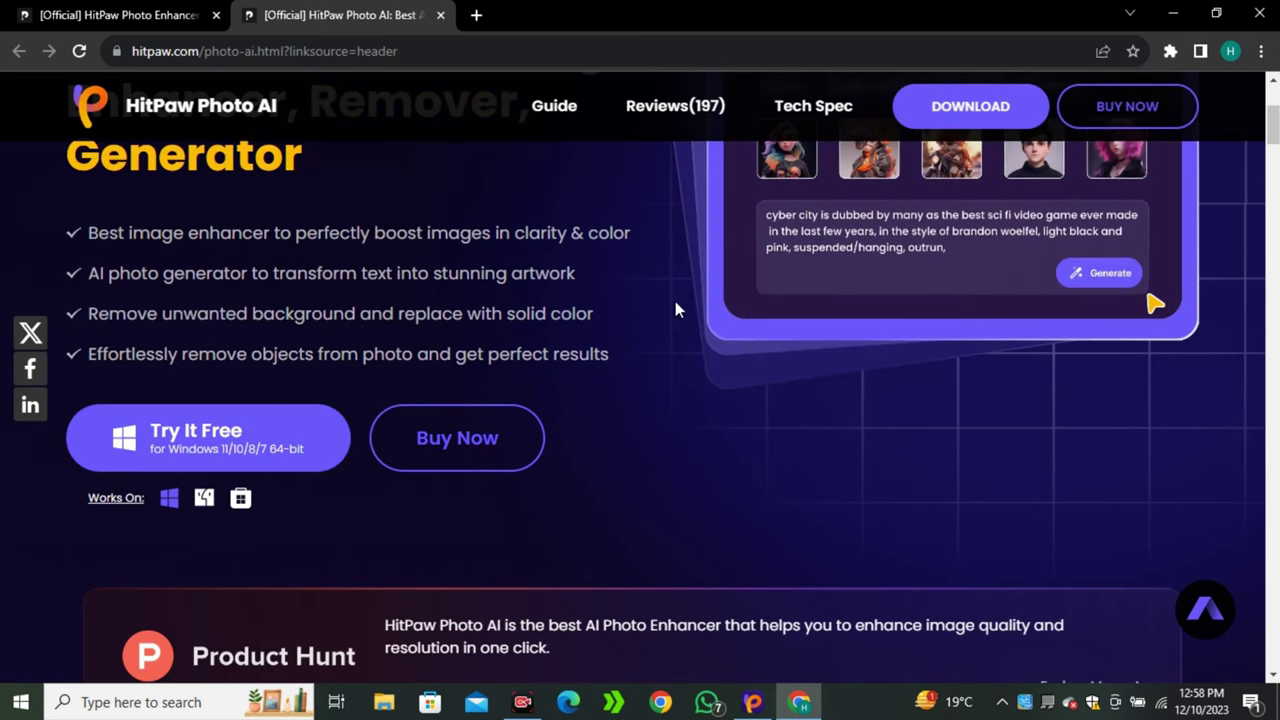
- Scroll back up through the hitpaw.com HitPaw Photo AI product page
scroll(661, 332, "up", 1)
scroll(661, 332, "up", 1)
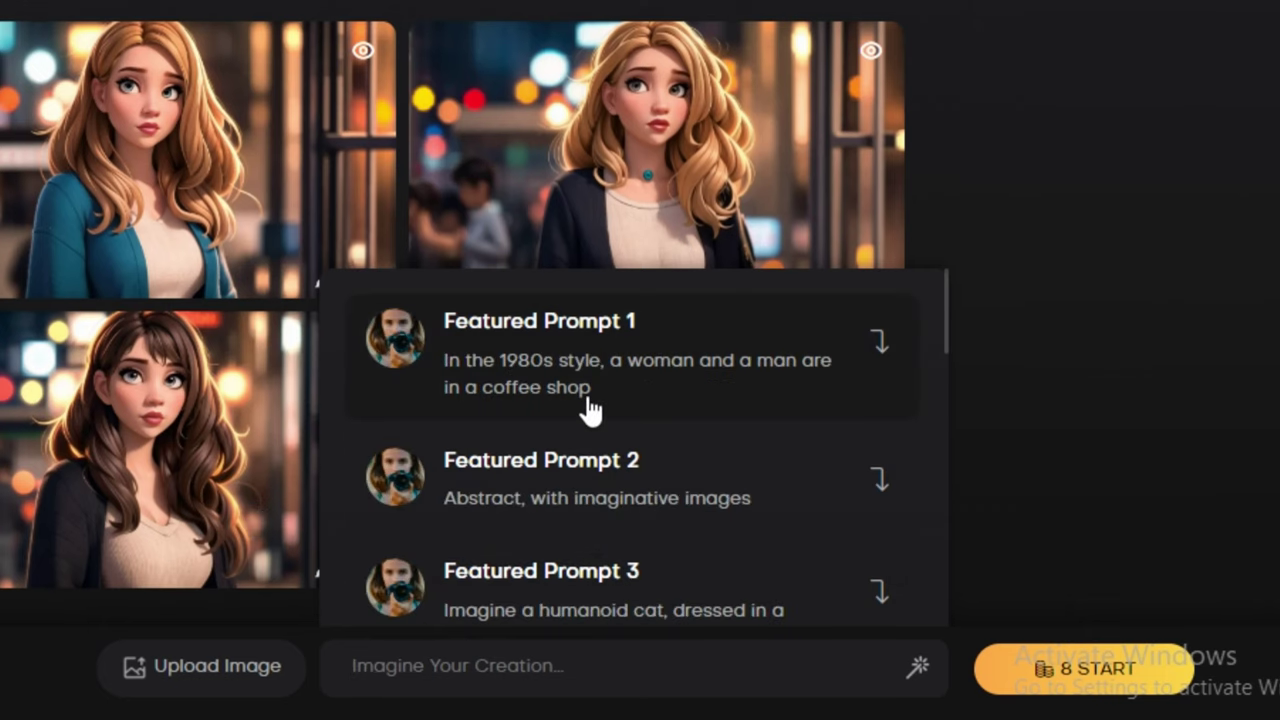
- Generate images from the prompt 'Photo of a woman wearing jacket on city street, cinematic'
type("Photo of a woman wearing jack")
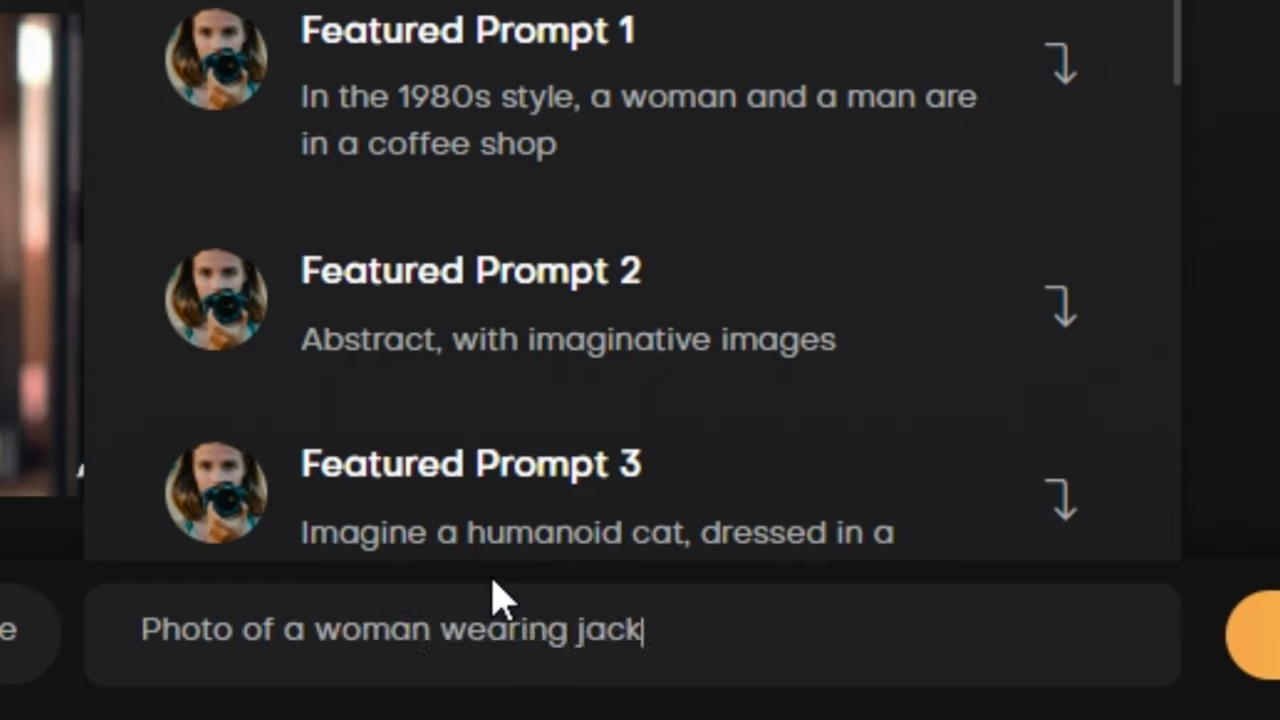
type("tic")
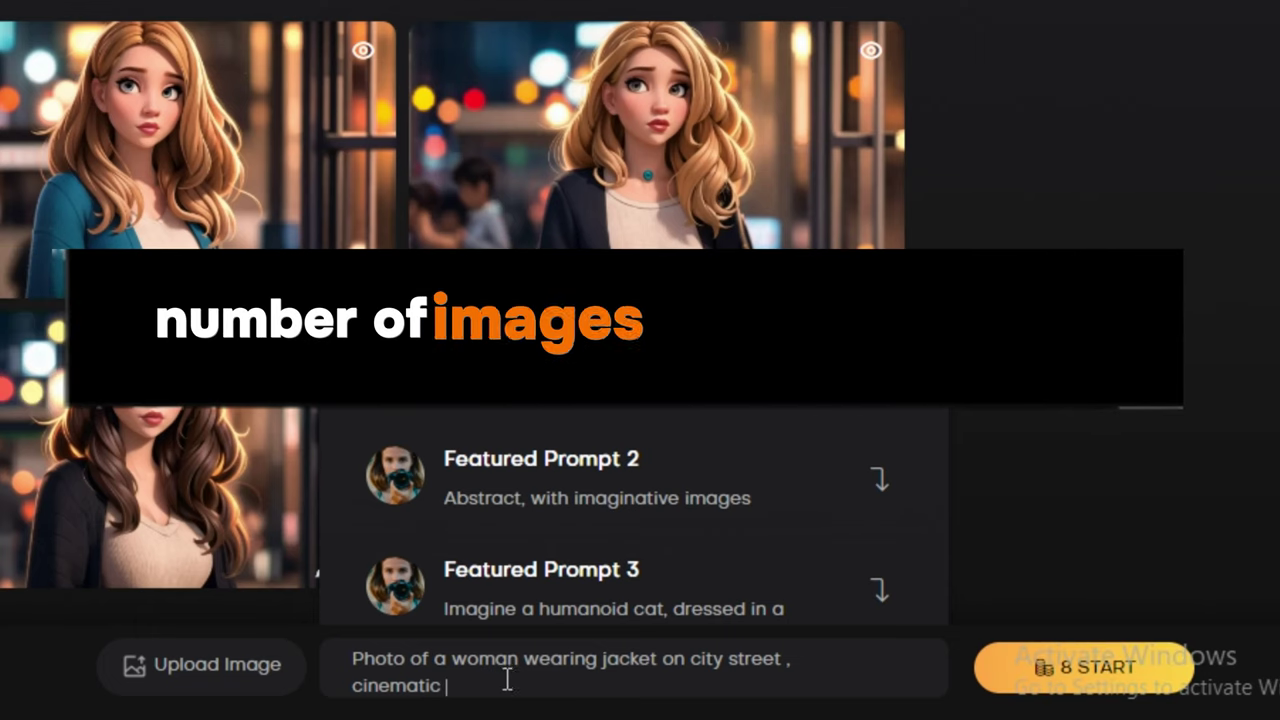
left_click(1012, 628)
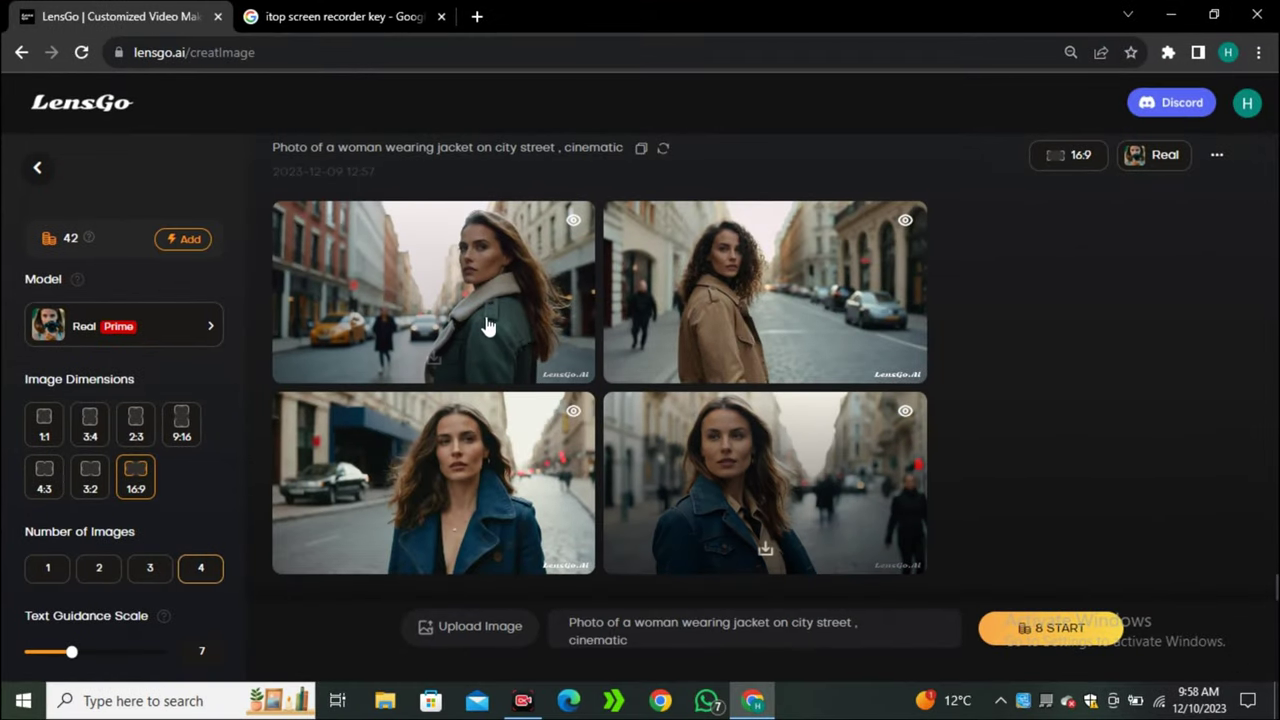
left_click(455, 305)
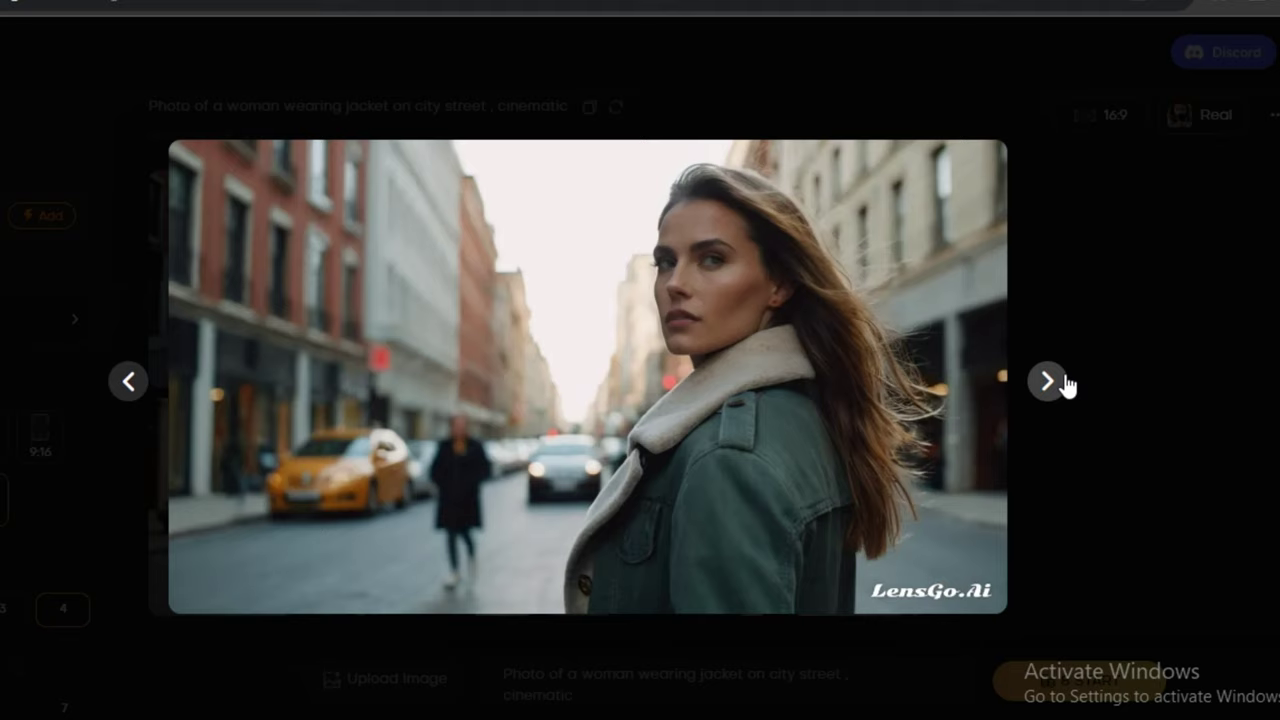
left_click(1047, 381)
left_click(1047, 381)
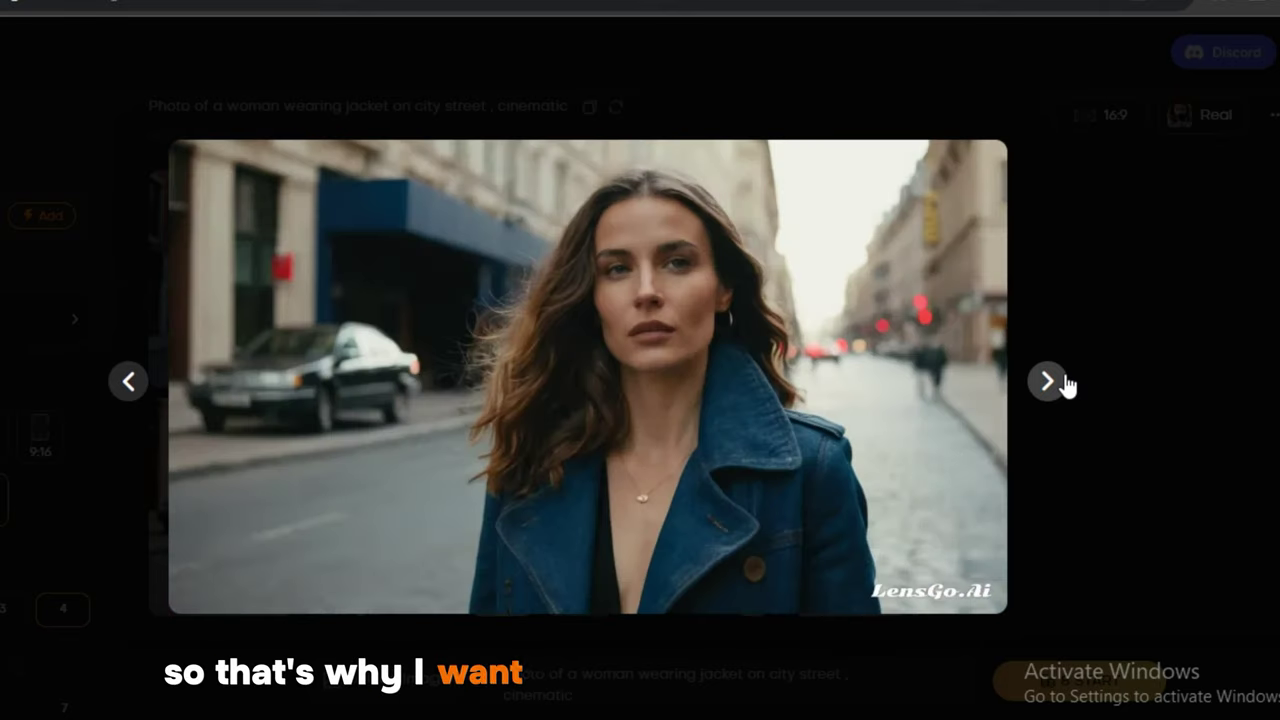
left_click(1064, 382)
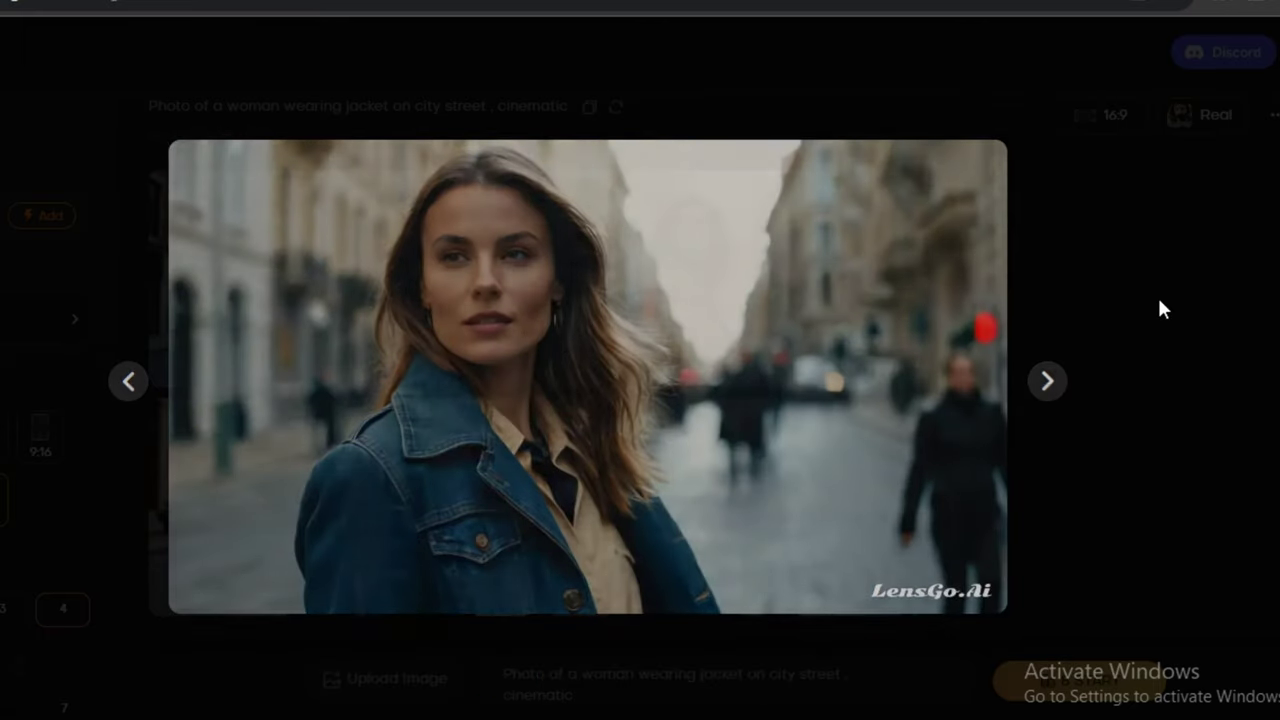
left_click(1158, 300)
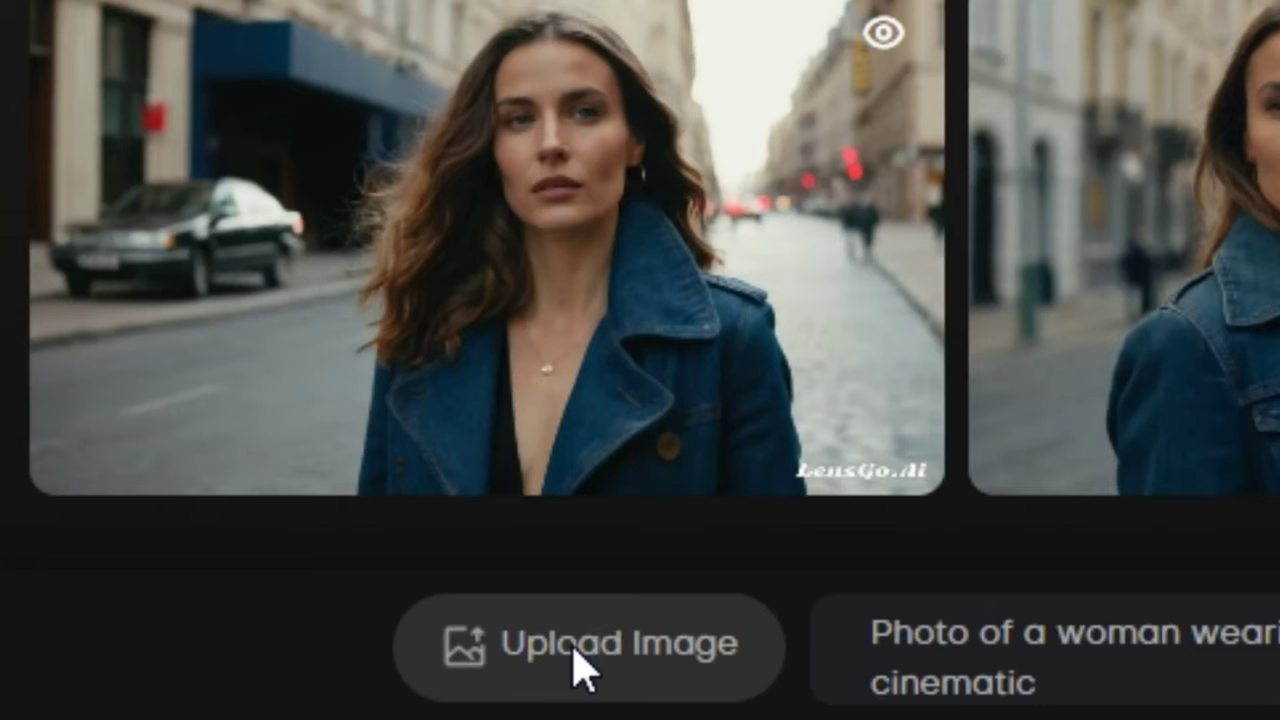
- Upload pexels-andrea-piacquadio-774909 from Downloads as the reference image
left_click(580, 660)
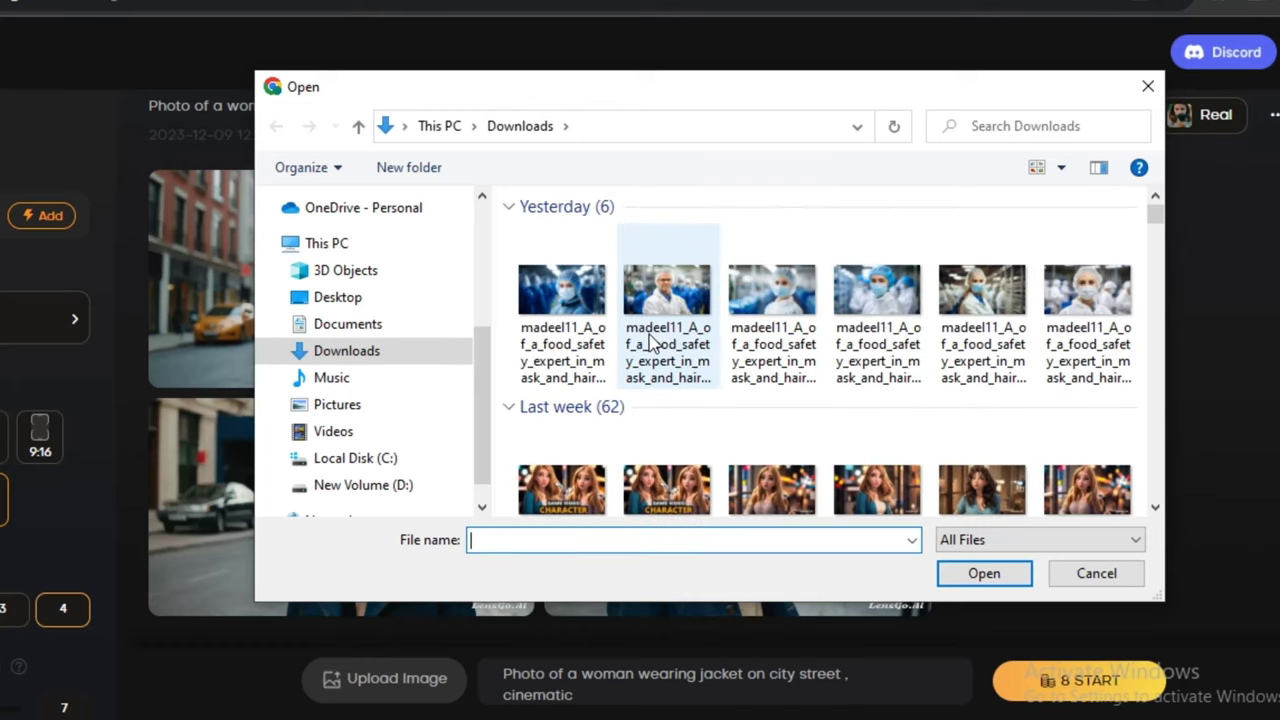
scroll(650, 342, "down", 3)
scroll(651, 343, "down", 3)
scroll(800, 350, "down", 3)
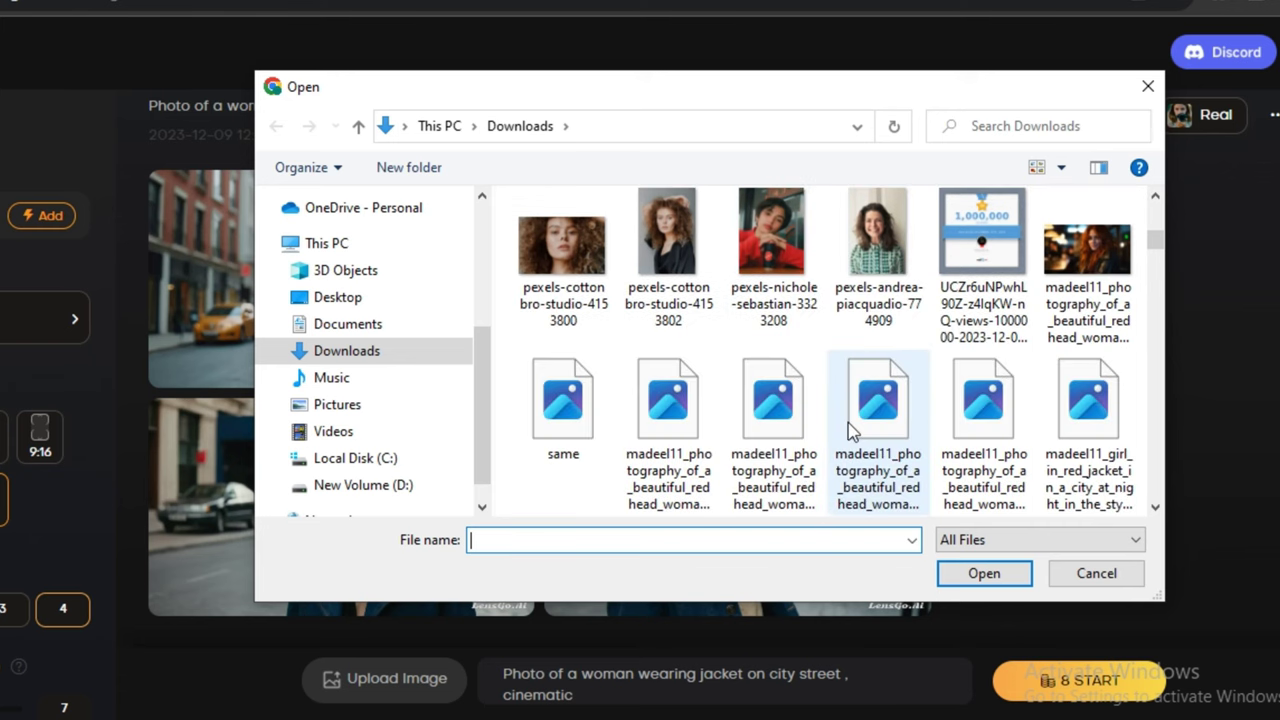
left_click(860, 280)
left_click(985, 578)
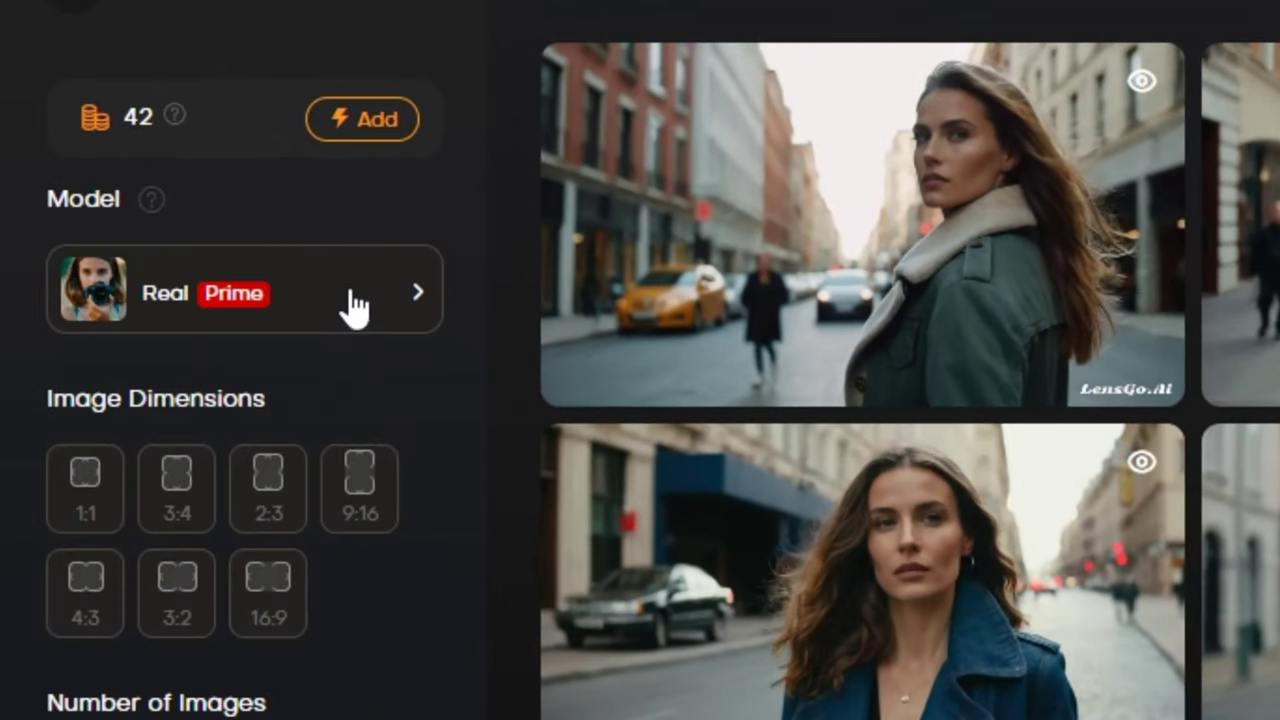
- Switch to Pixar style and generate from the 'curly hair woman, realistic' prompt
left_click(355, 306)
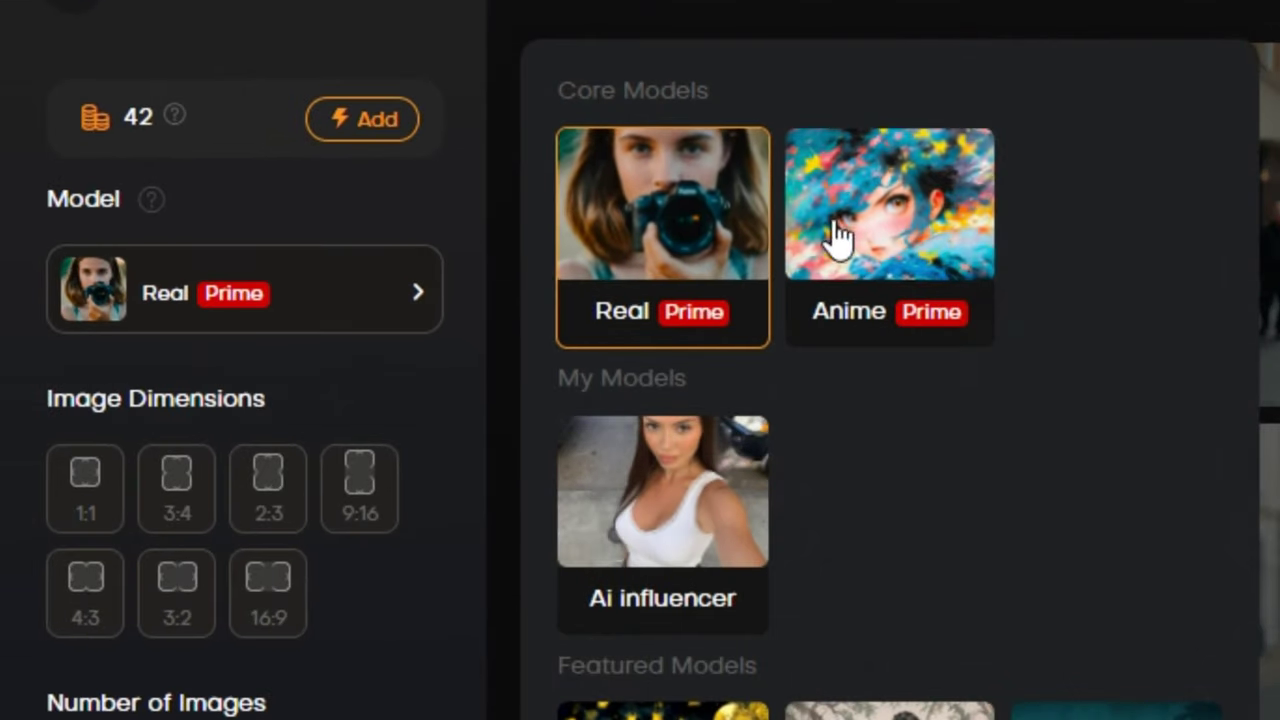
scroll(845, 540, "down", 2)
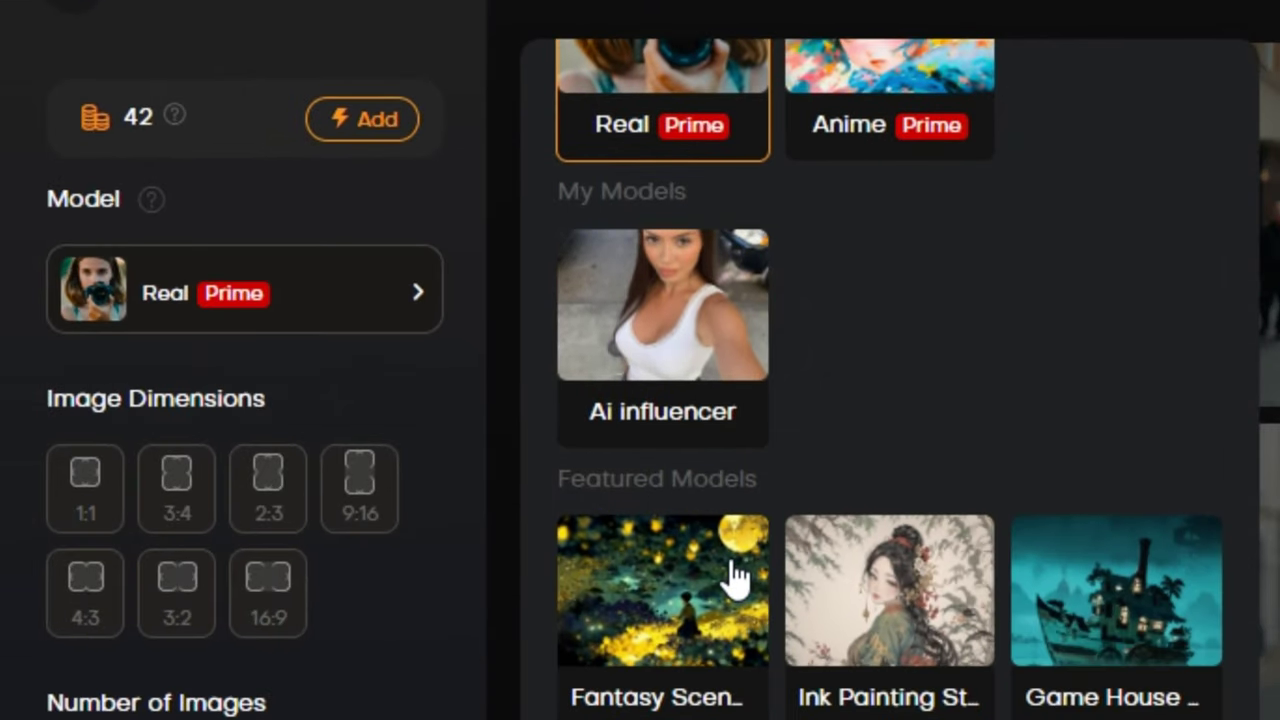
scroll(786, 566, "down", 3)
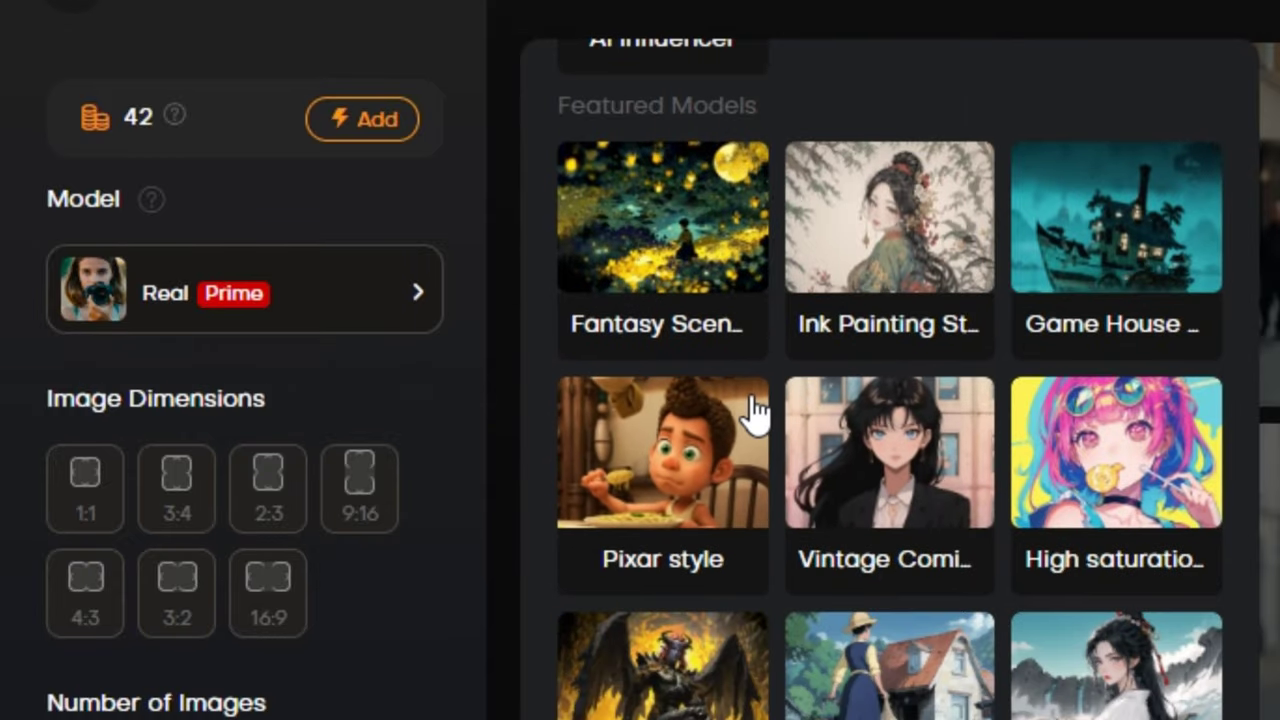
left_click(720, 515)
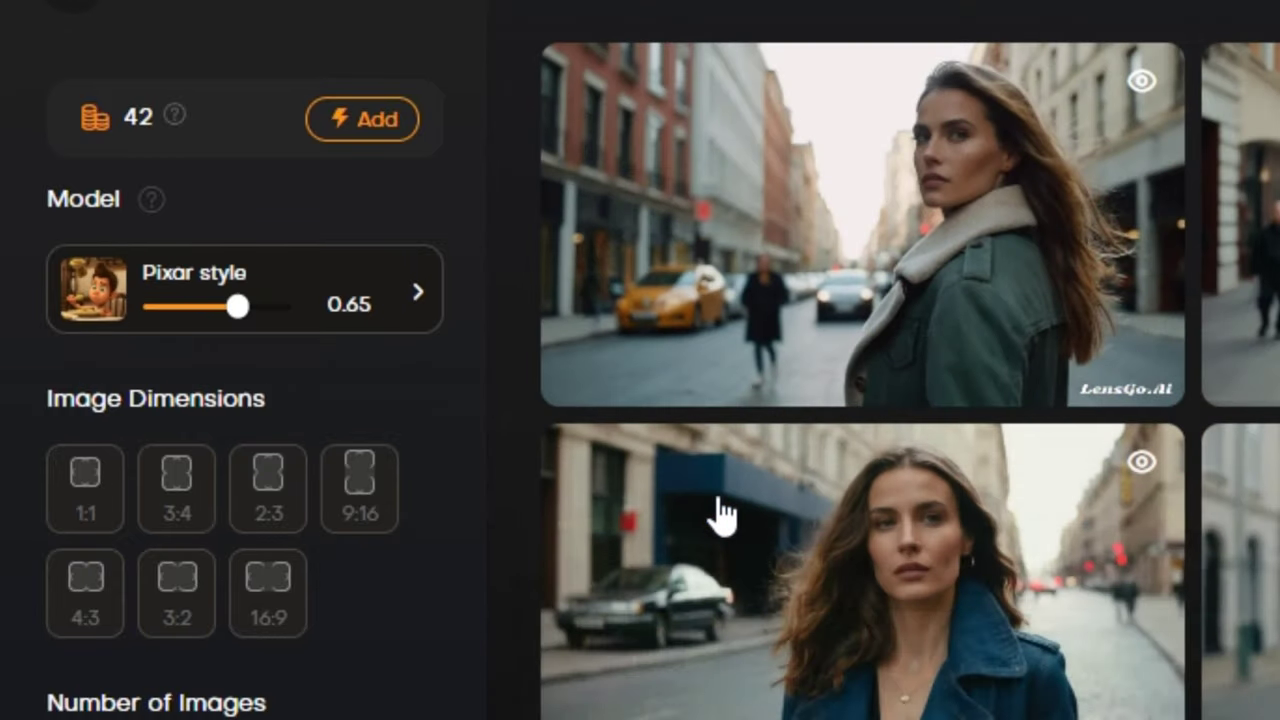
type("Curly hai")
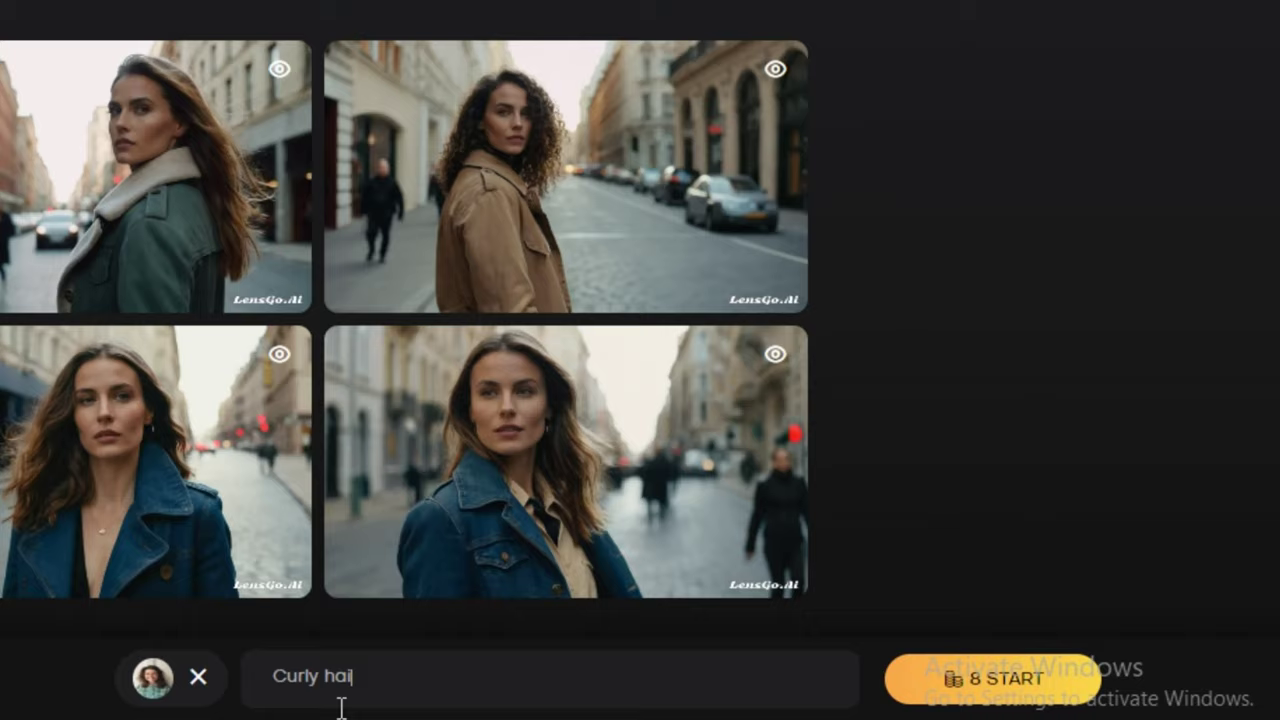
type("tic")
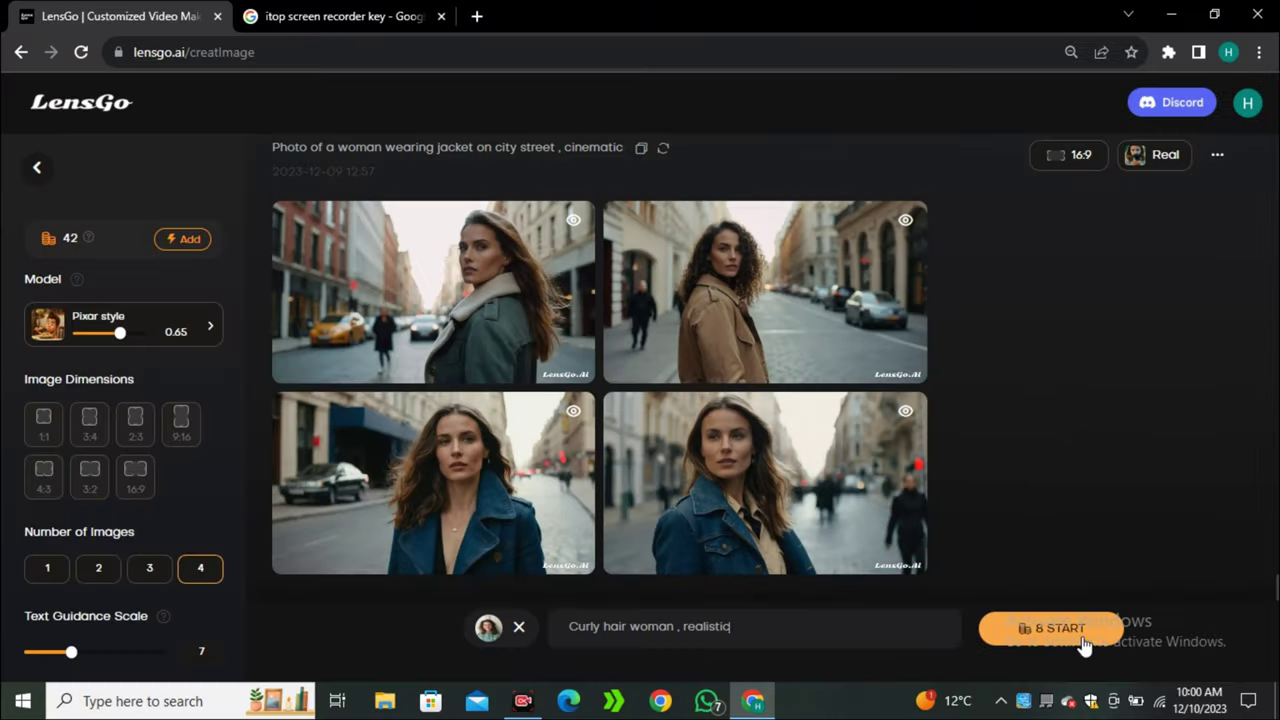
left_click(1078, 636)
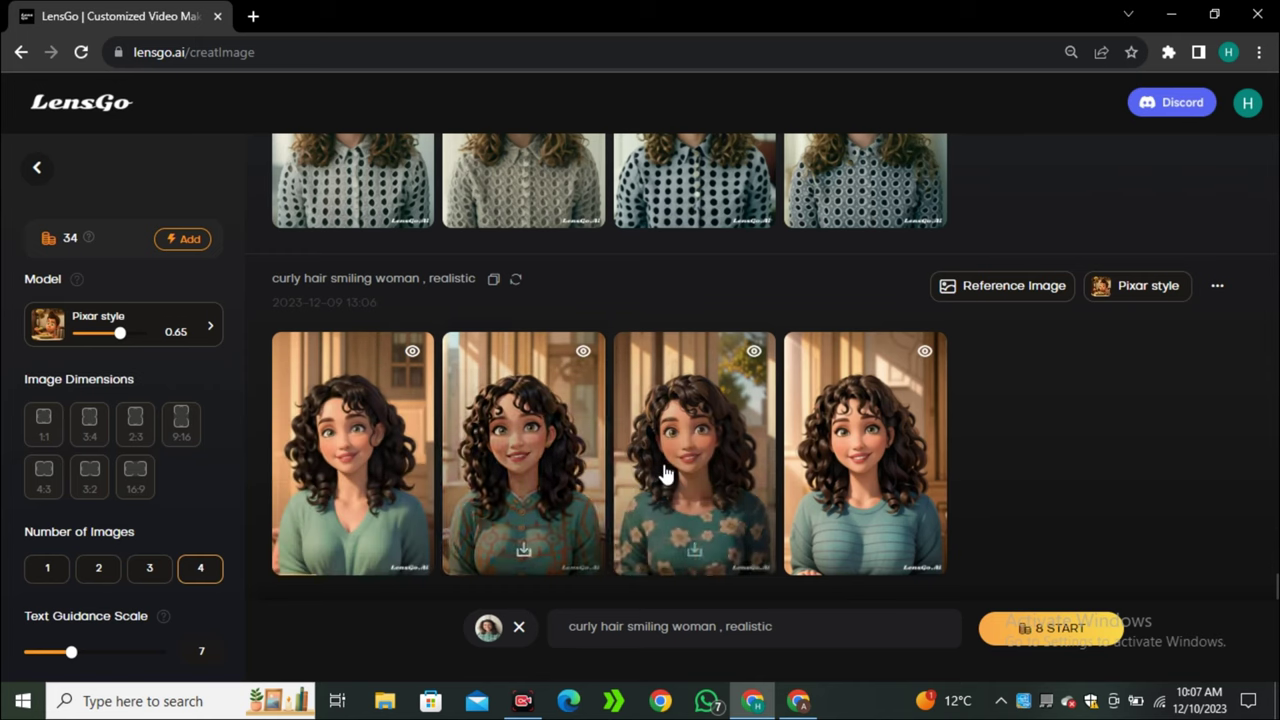
- Compare the four curly-hair results one by one in the enlarged preview
left_click(402, 472)
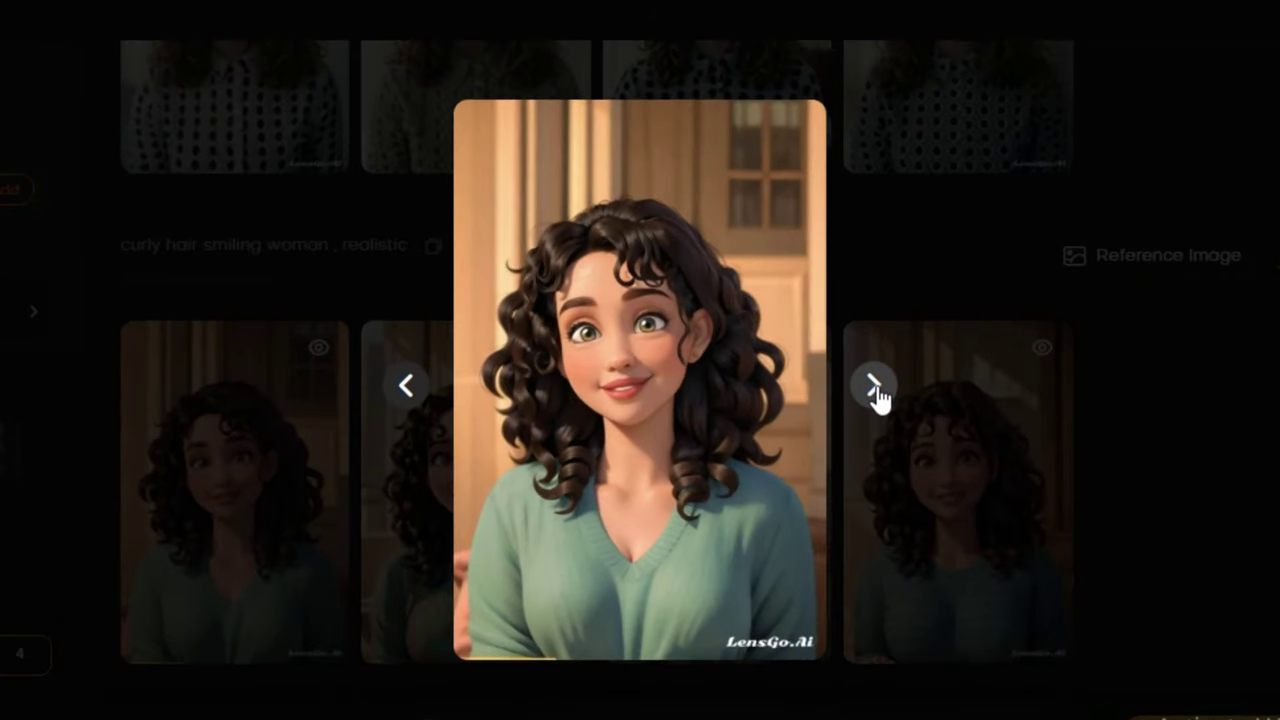
left_click(874, 386)
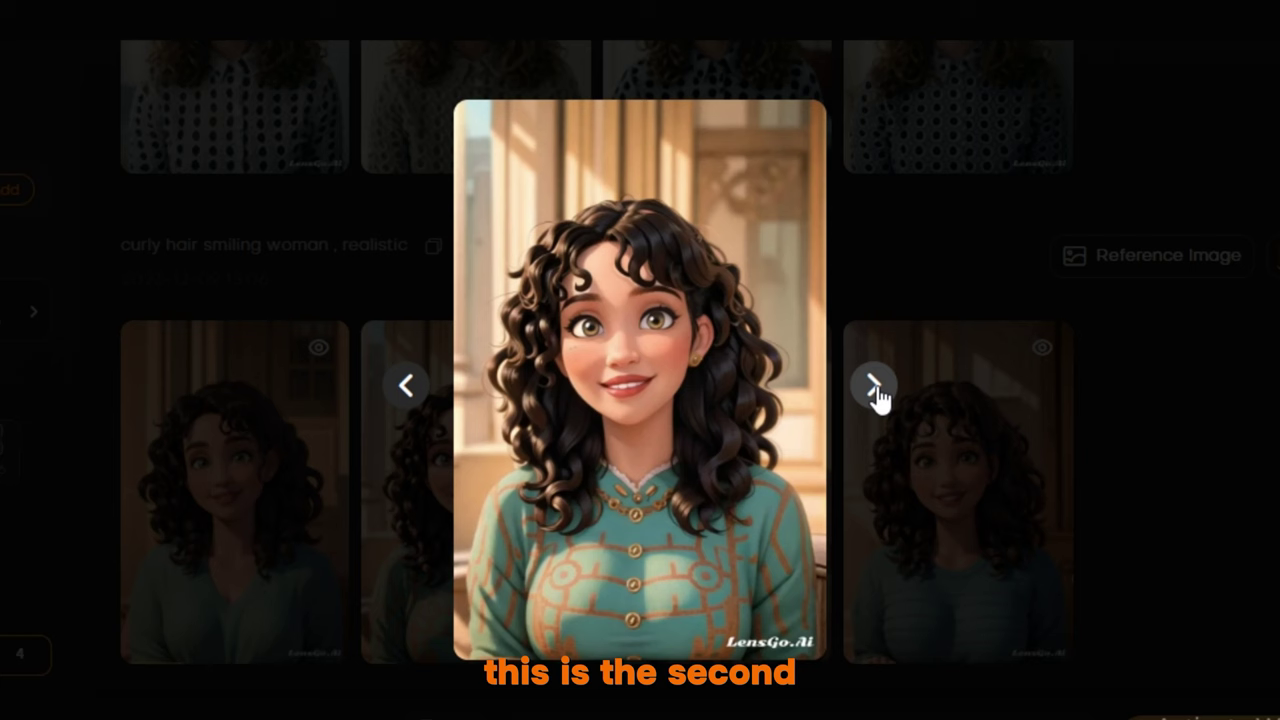
left_click(874, 388)
left_click(874, 388)
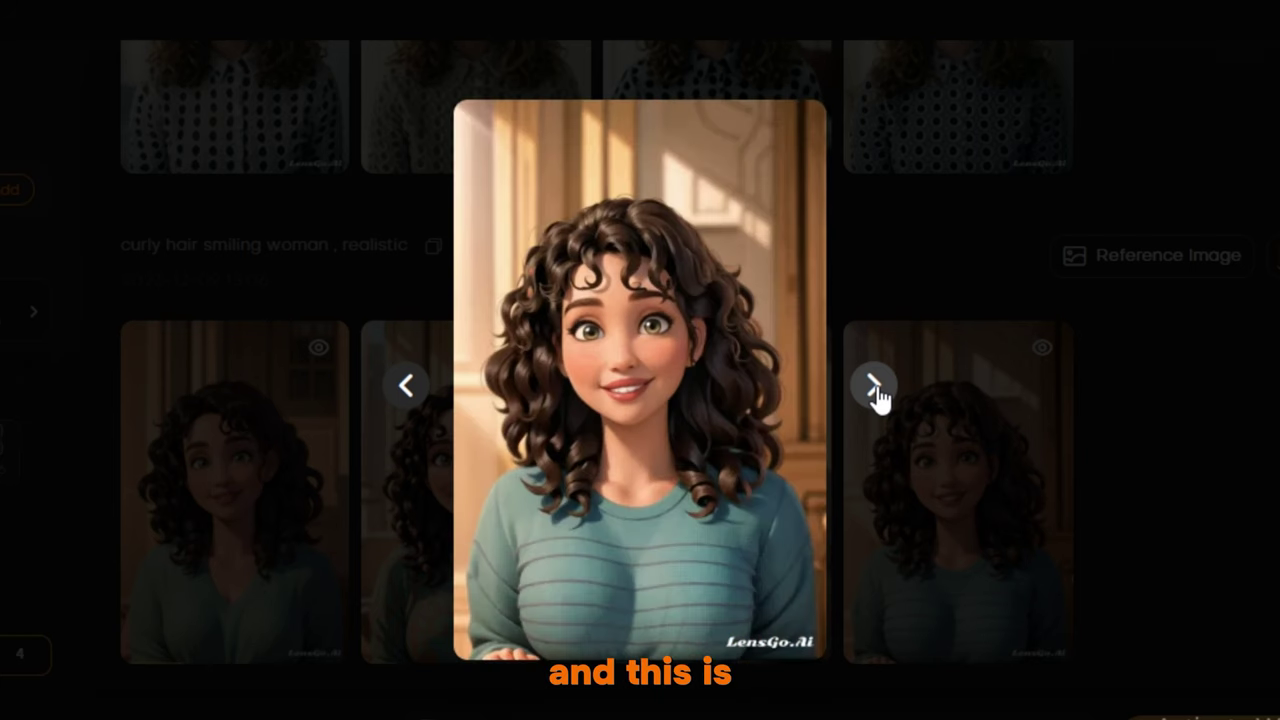
left_click(1184, 372)
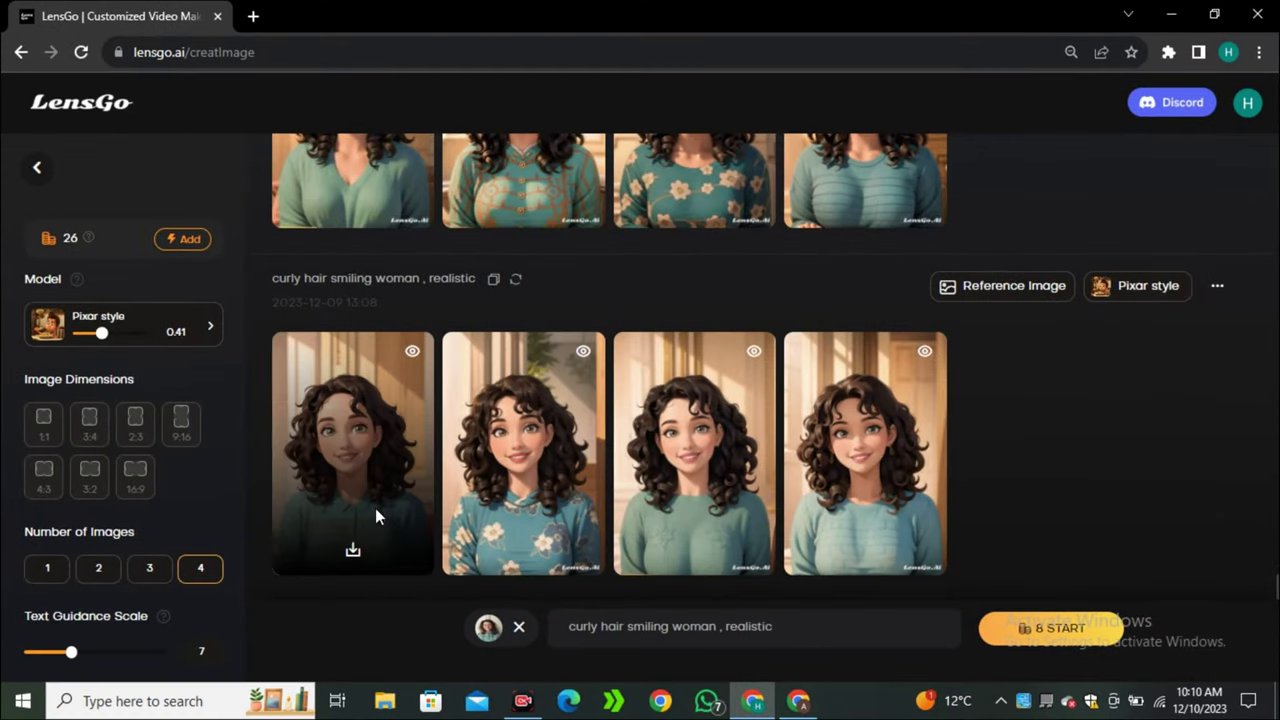
- View each of the four 0.41-strength Pixar portraits enlarged, then return to the gallery
left_click(375, 508)
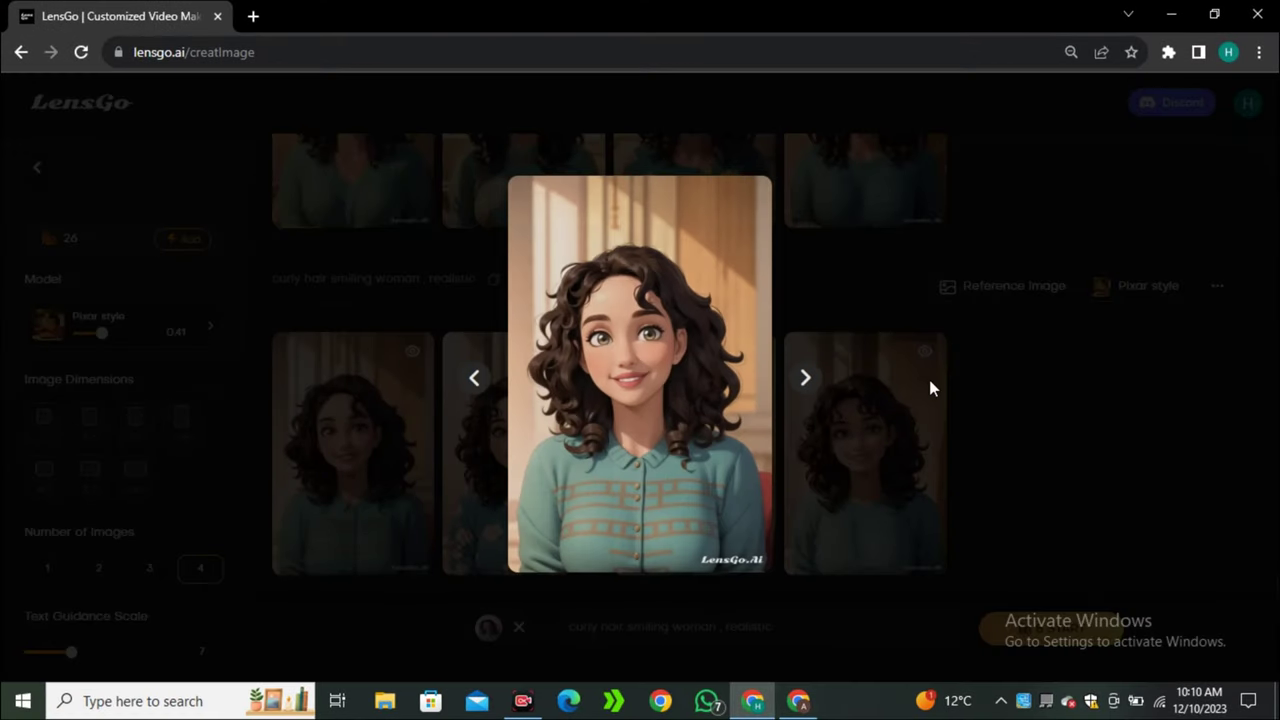
left_click(806, 378)
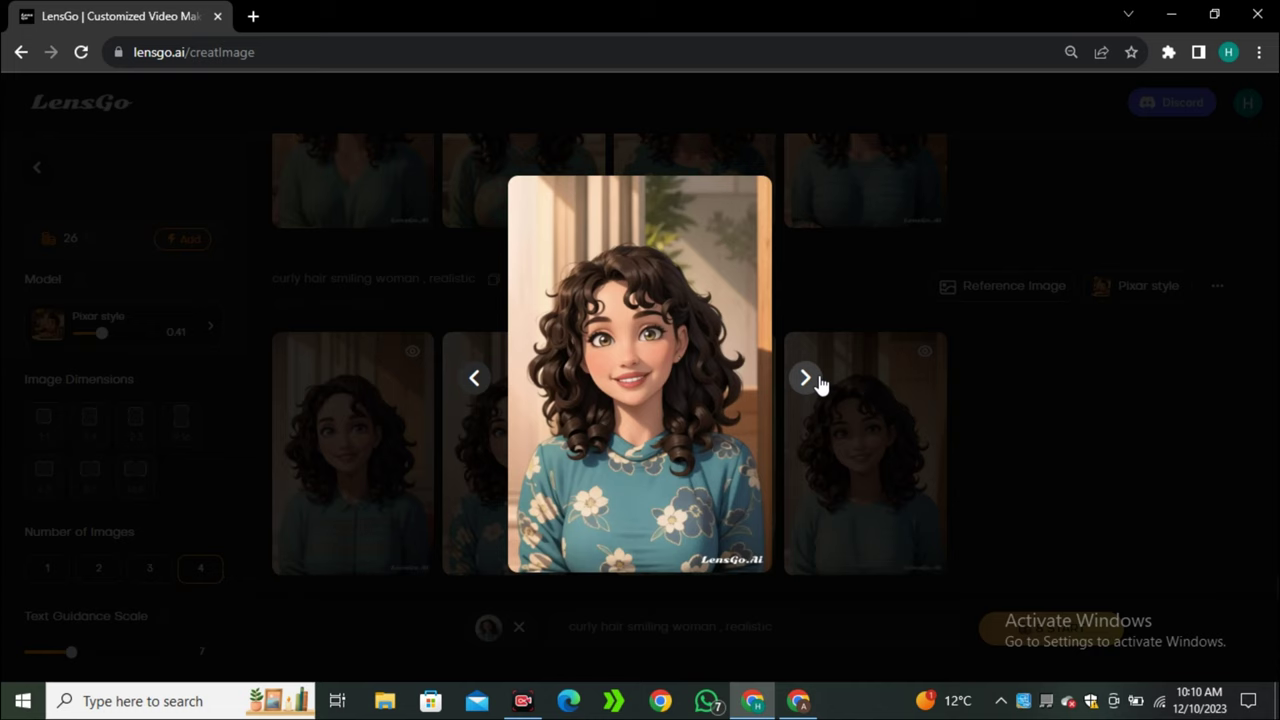
left_click(806, 378)
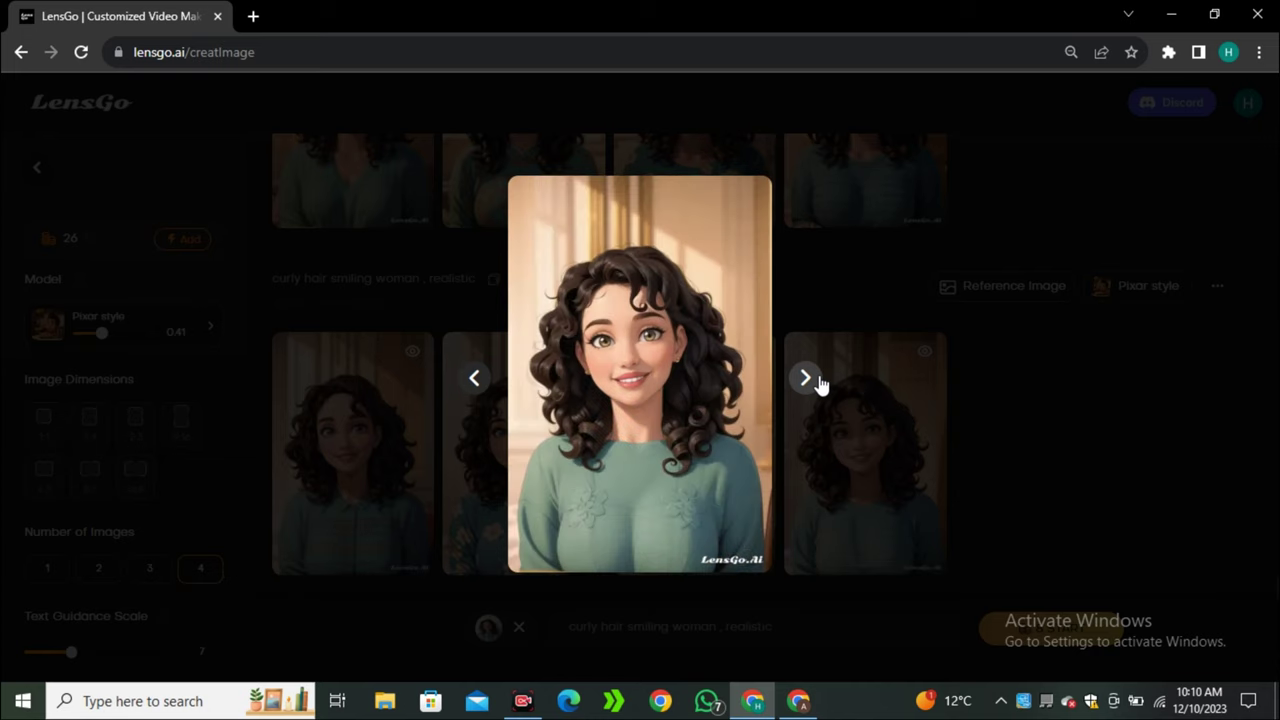
left_click(806, 378)
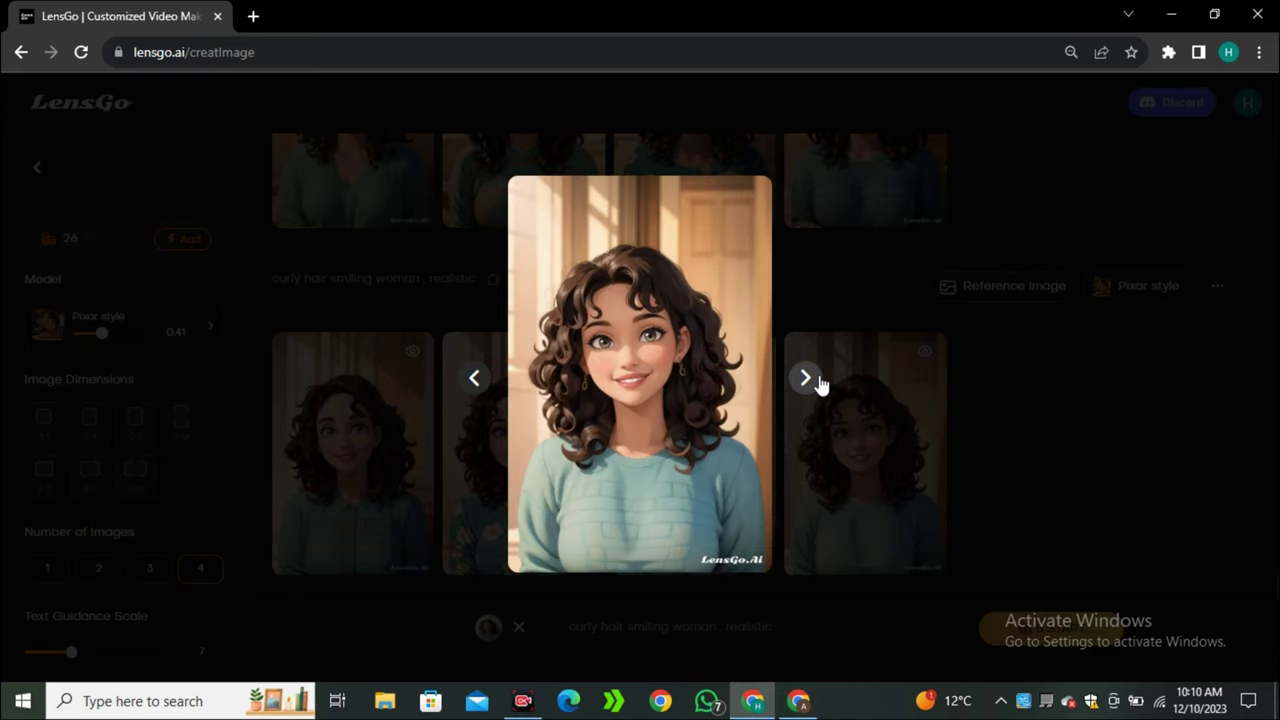
left_click(1009, 428)
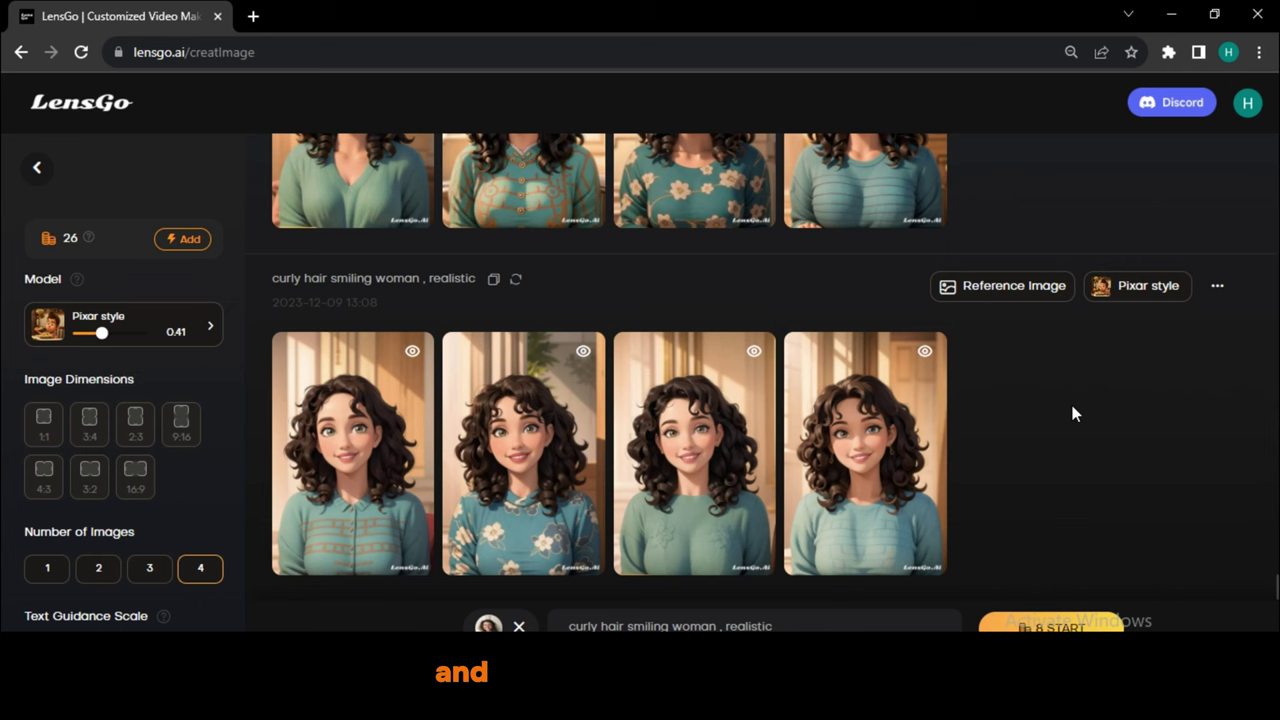
- Switch the generation model to Anime and generate four new portraits
left_click(150, 325)
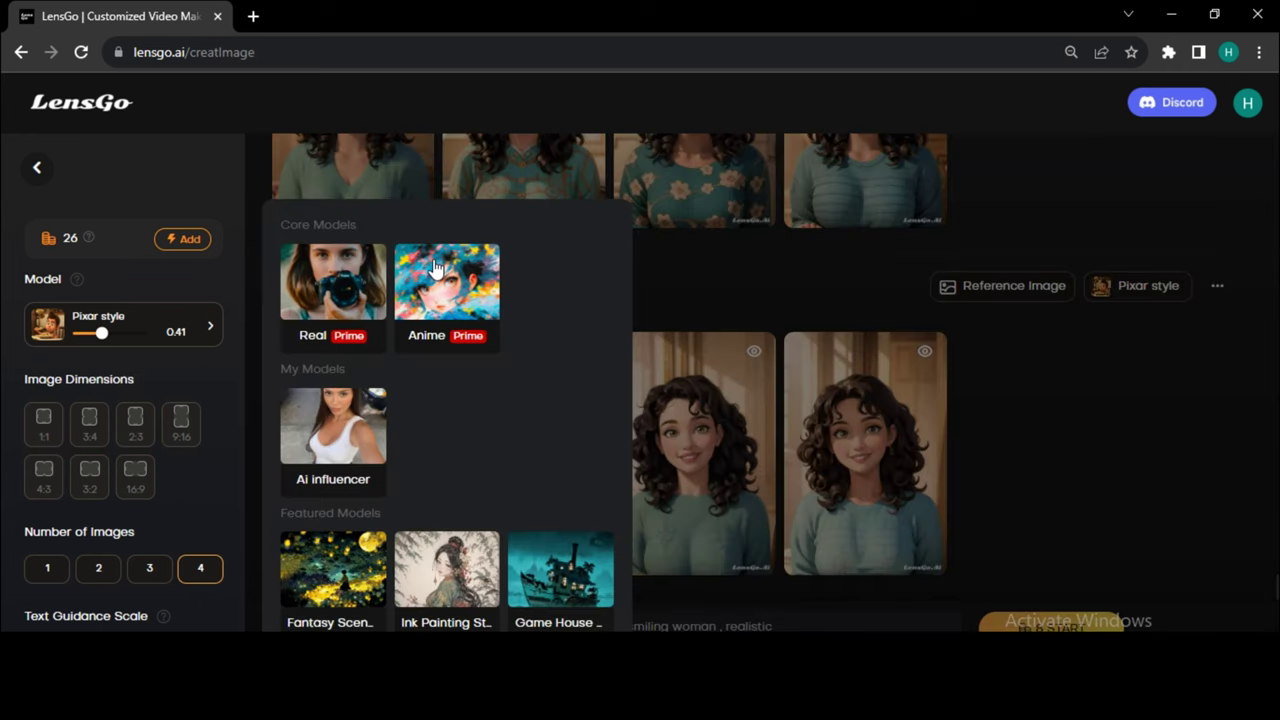
left_click(441, 338)
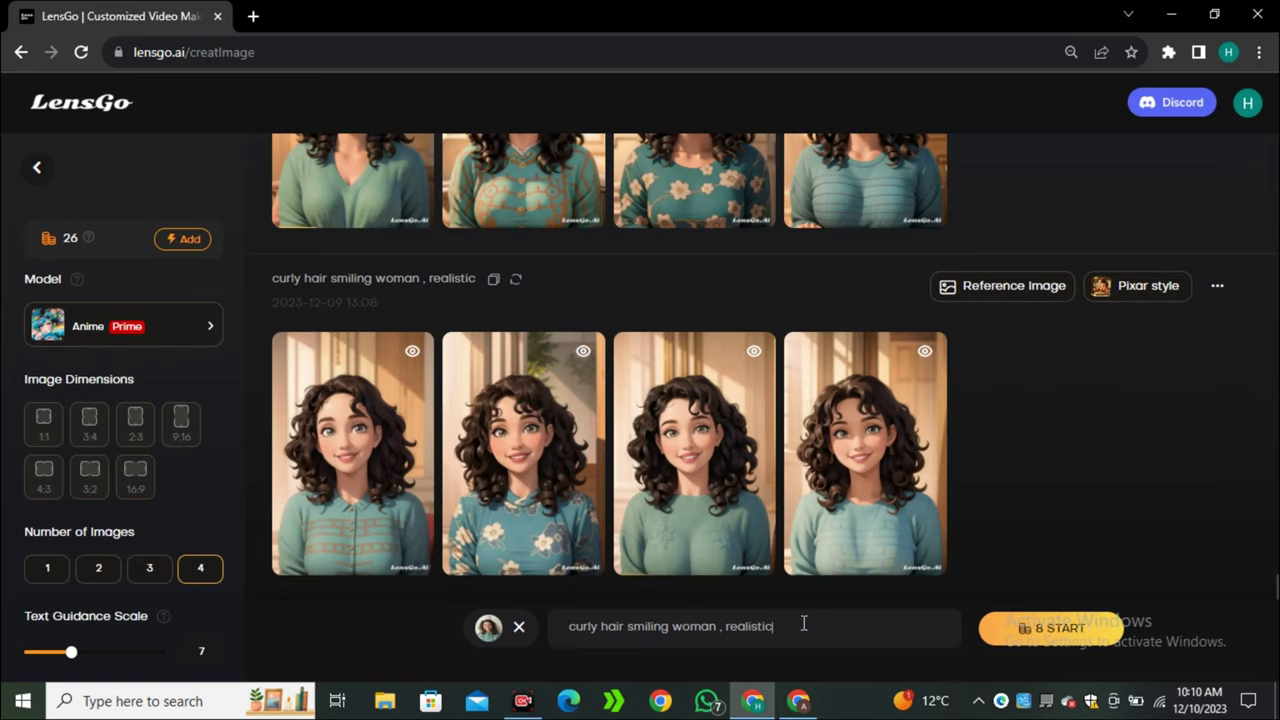
left_click(1030, 627)
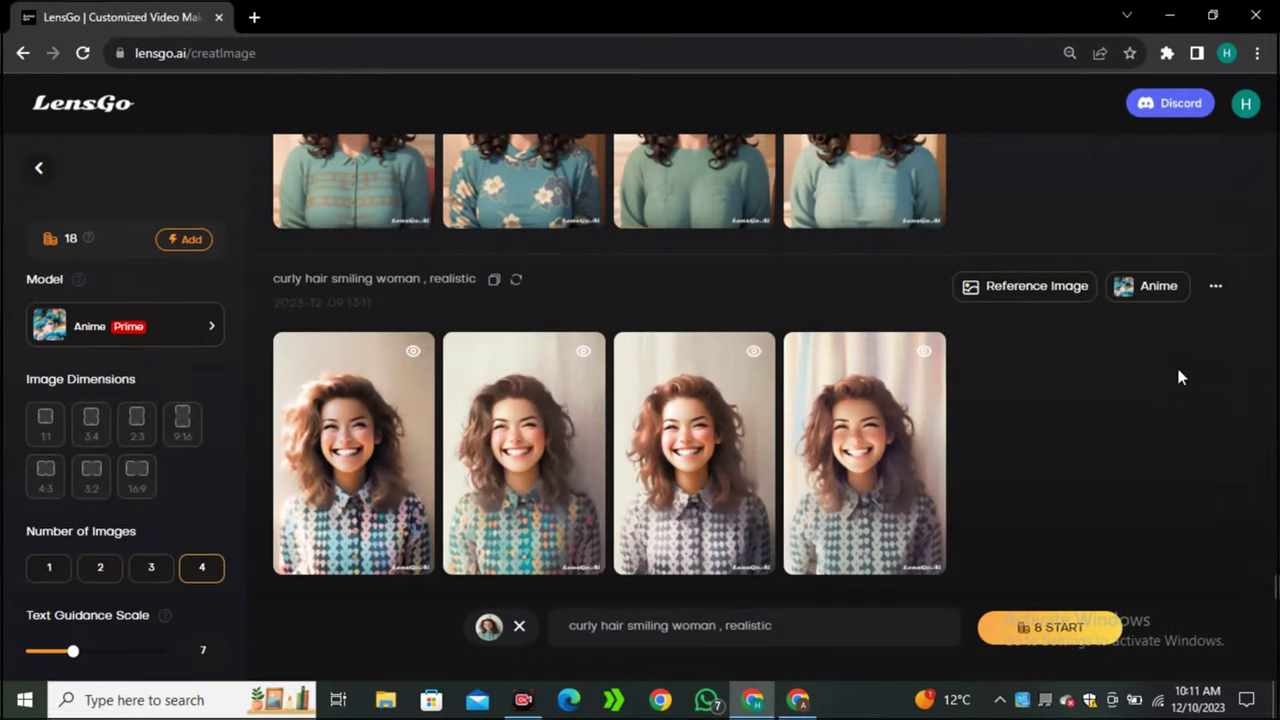
- Preview each of the four Anime portraits enlarged, then return to the gallery
left_click(345, 480)
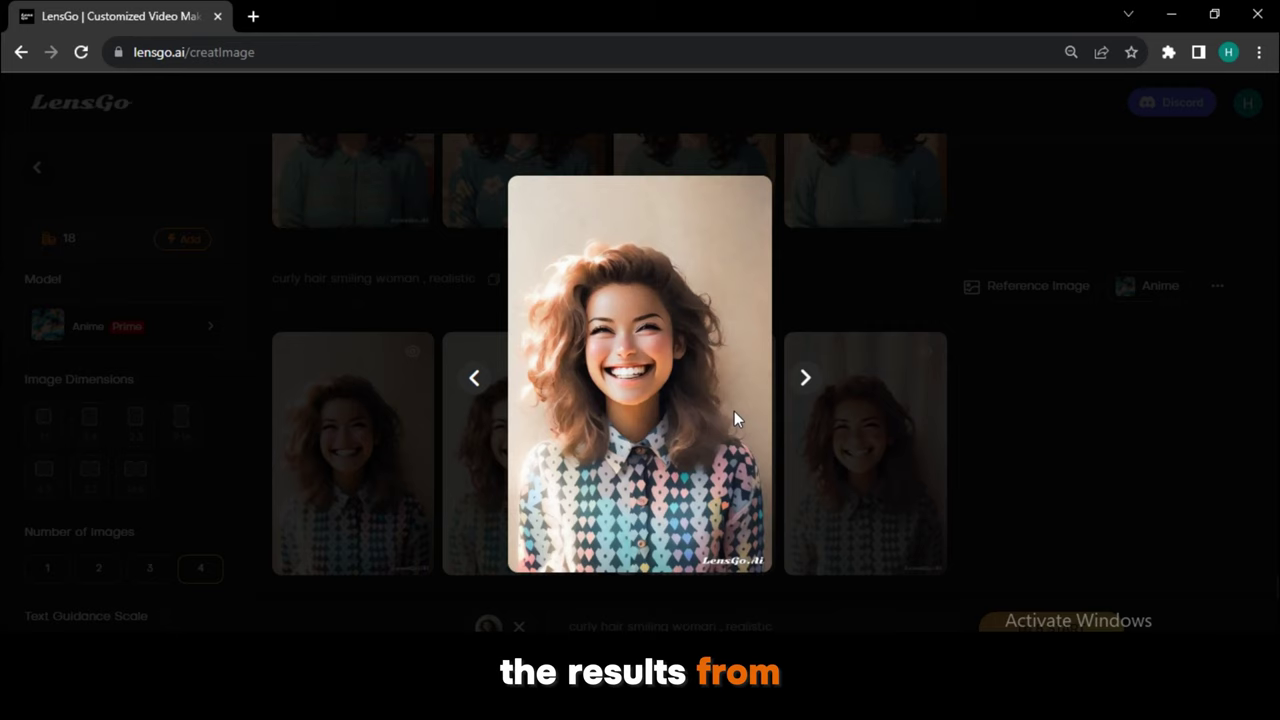
left_click(807, 378)
left_click(807, 378)
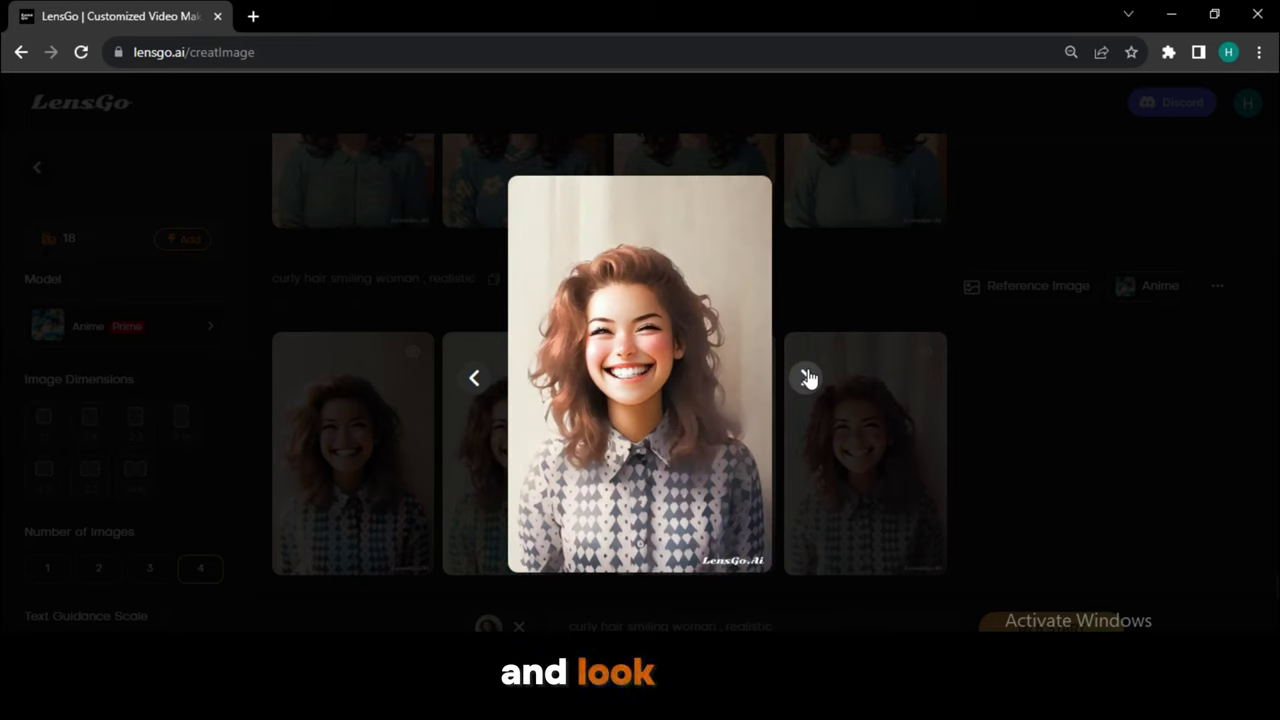
left_click(807, 378)
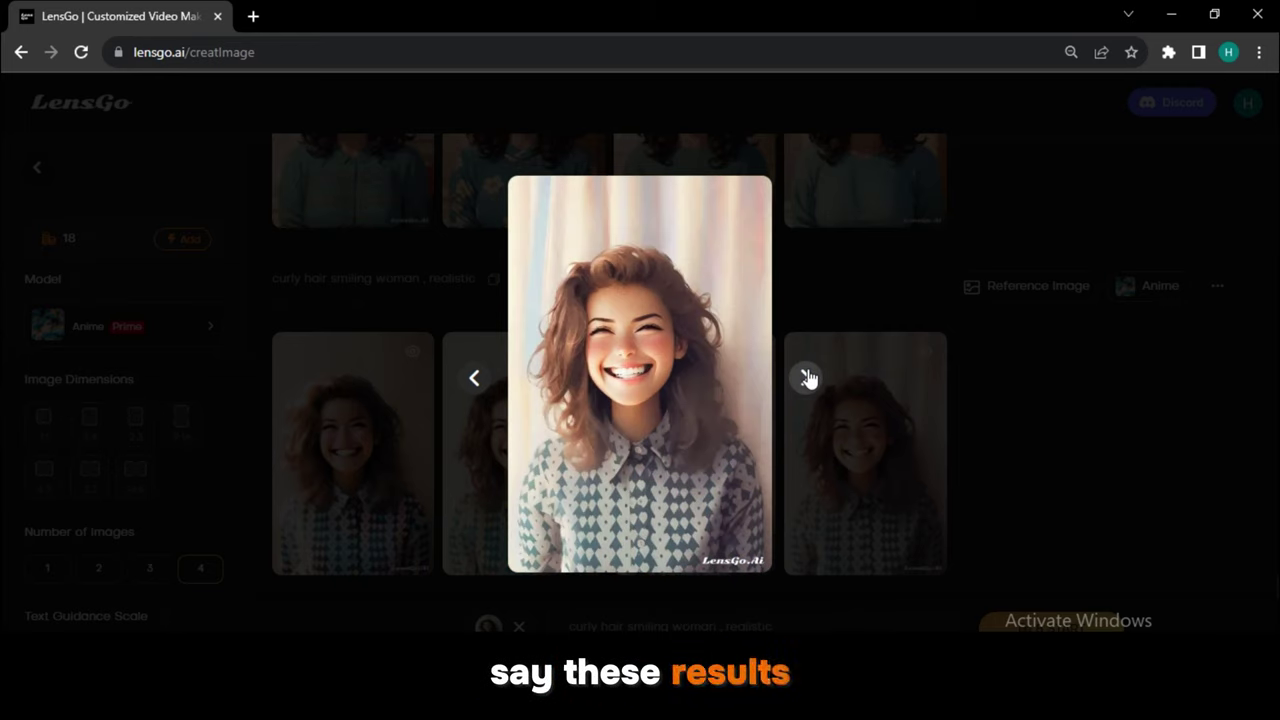
left_click(1004, 395)
mouse_move(1026, 286)
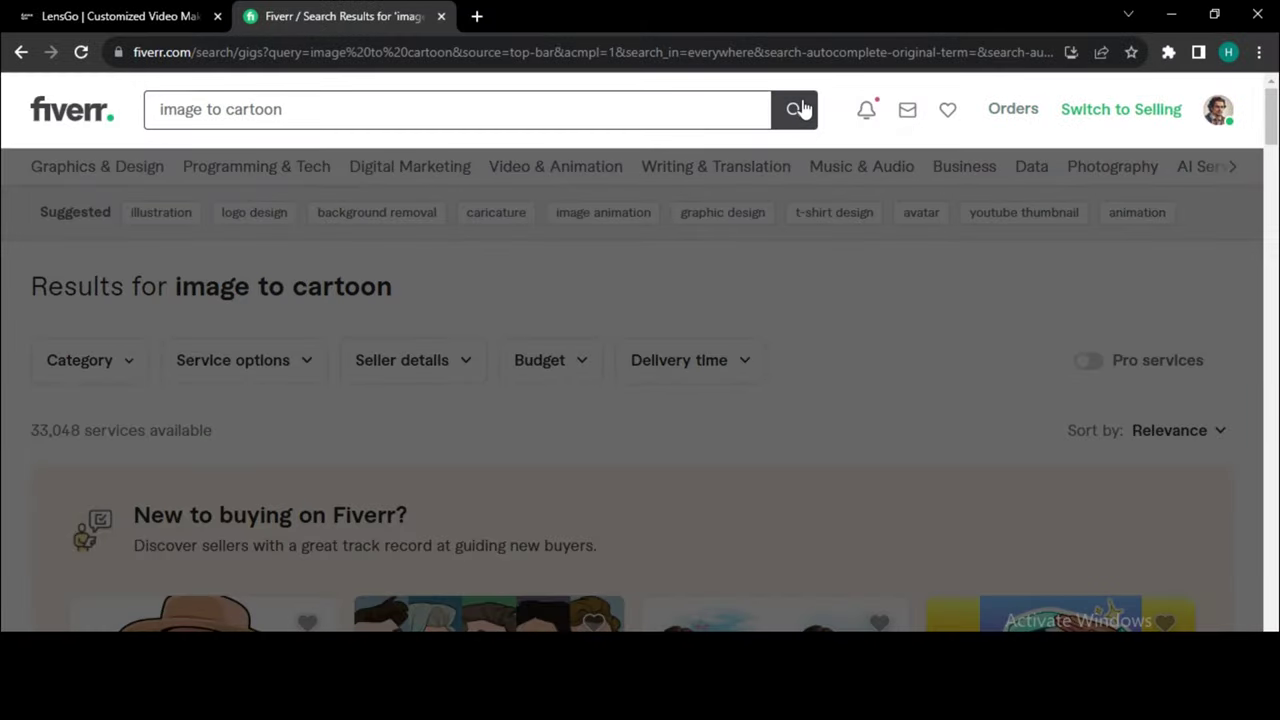
- Run the 'image to cartoon' search on Fiverr and scroll through the cartoon portrait gigs
left_click(797, 109)
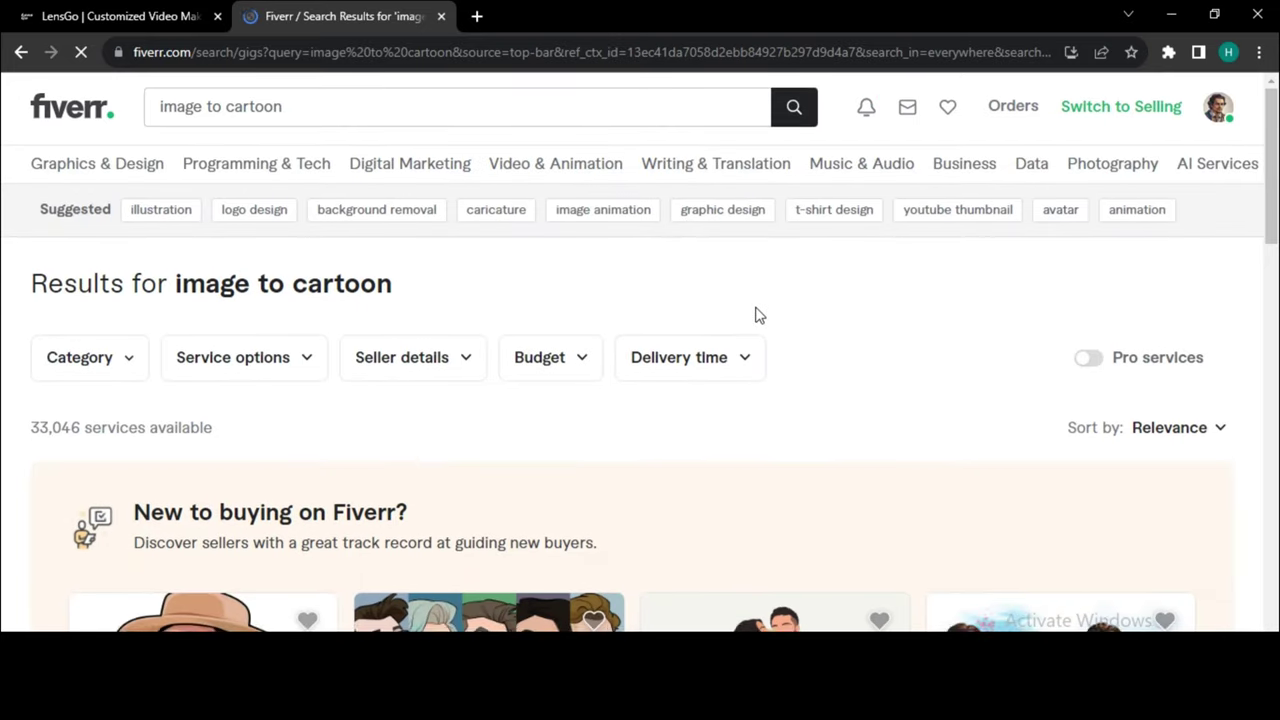
scroll(757, 315, "down", 5)
scroll(1000, 330, "down", 3)
scroll(985, 330, "down", 4)
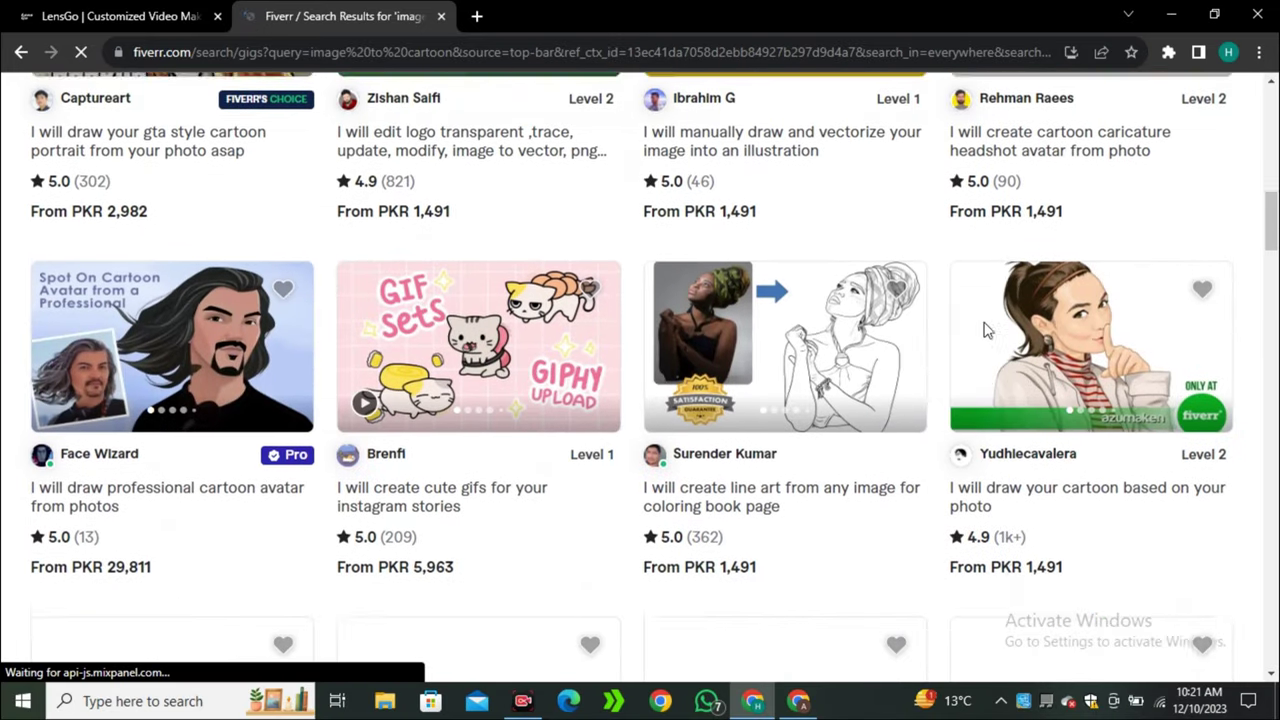
scroll(985, 330, "down", 1)
scroll(985, 330, "down", 3)
scroll(985, 330, "down", 1)
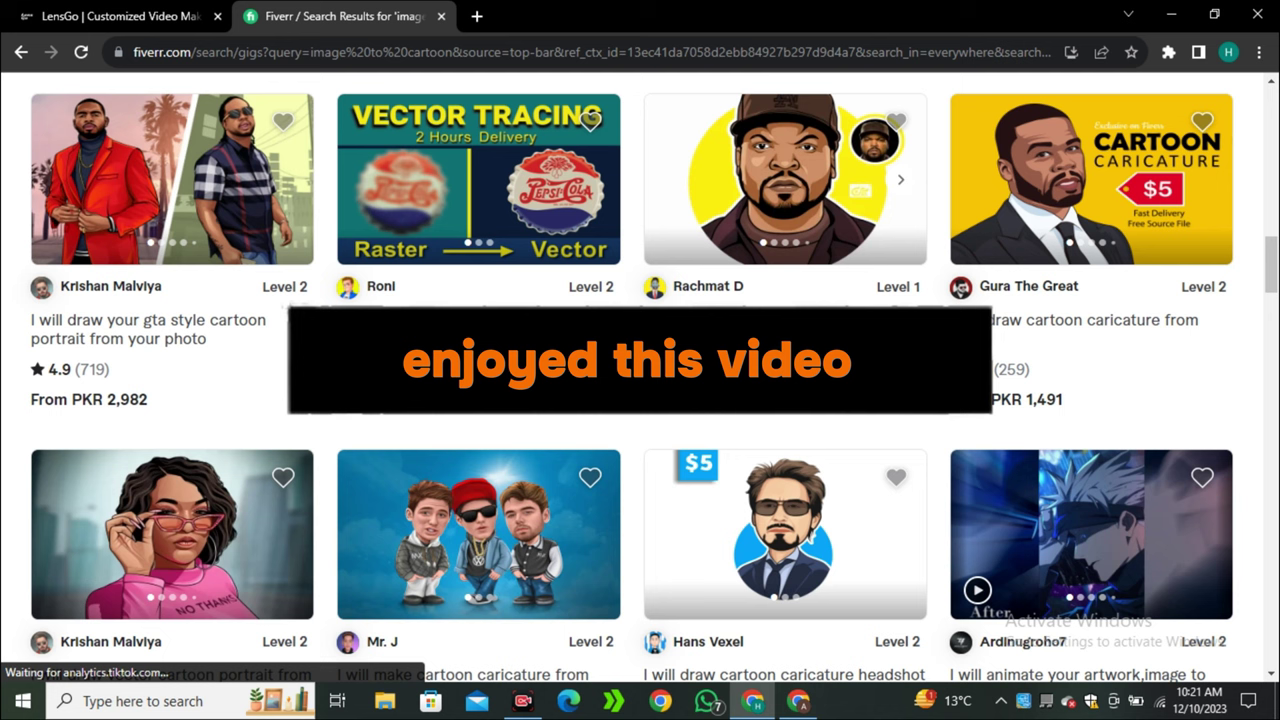
scroll(1270, 304, "down", 2)
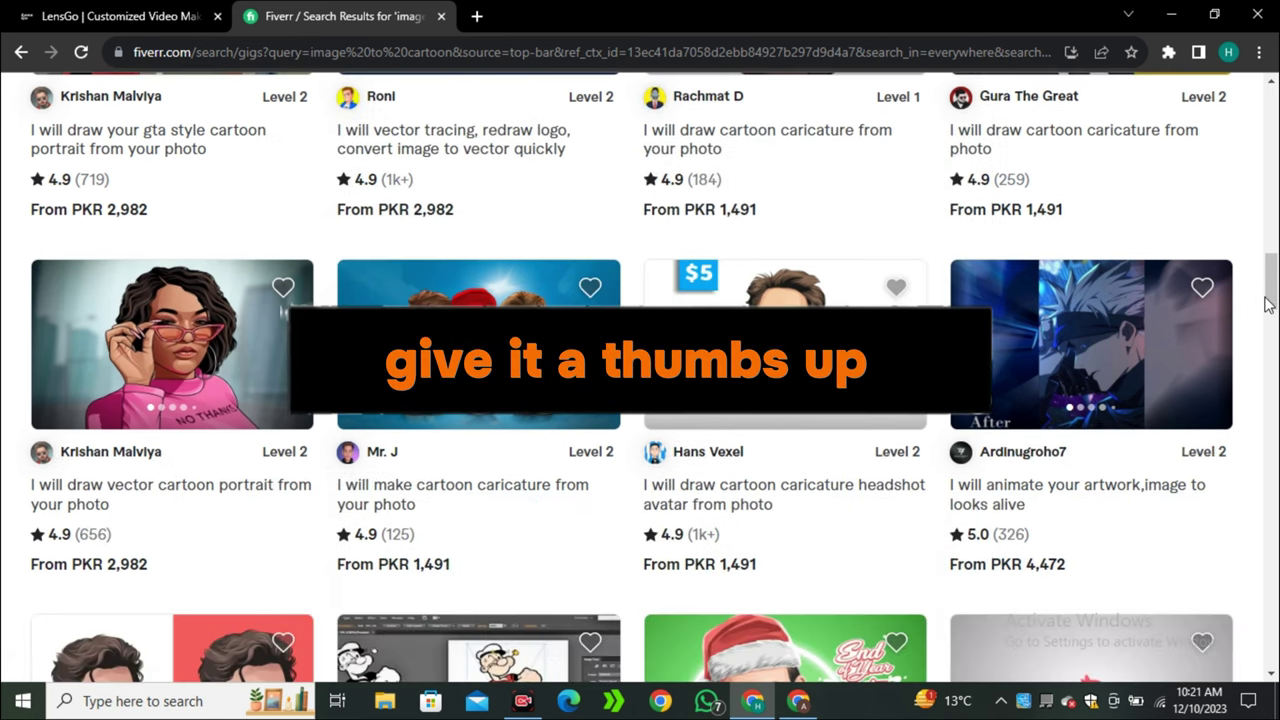
scroll(1268, 305, "down", 3)
scroll(1267, 305, "down", 2)
scroll(1268, 305, "down", 1)
scroll(1268, 305, "down", 2)
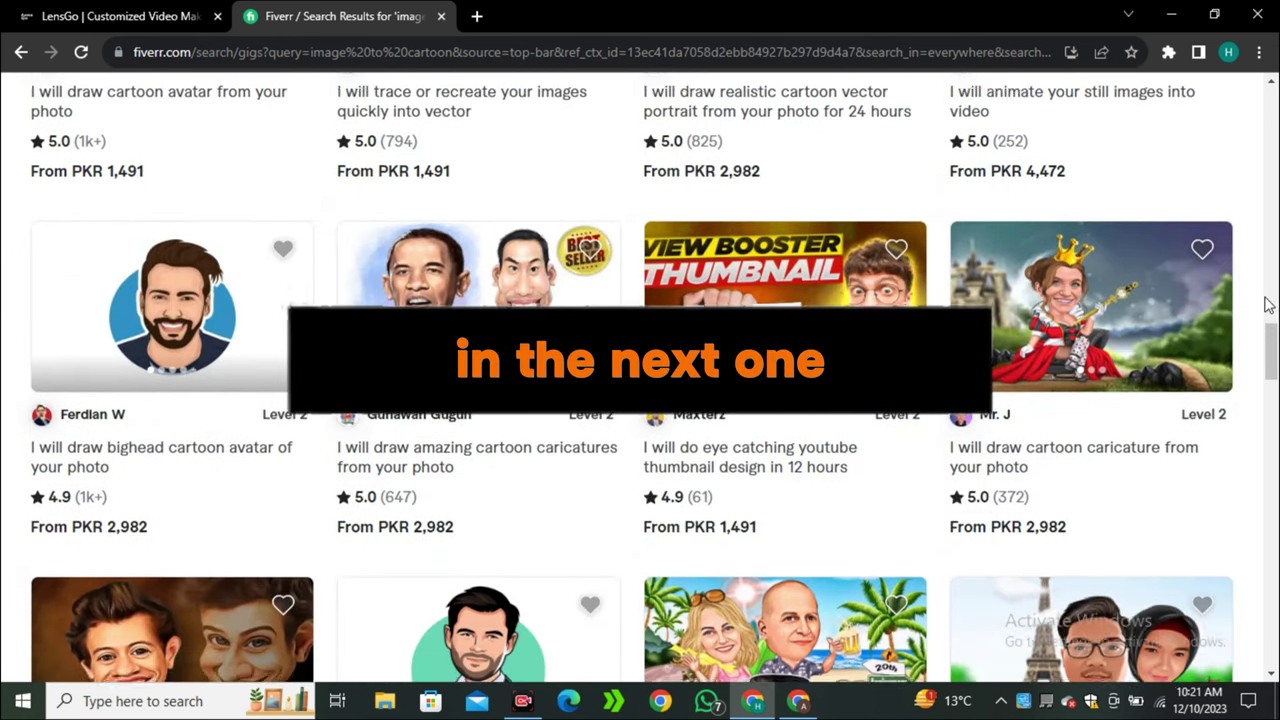